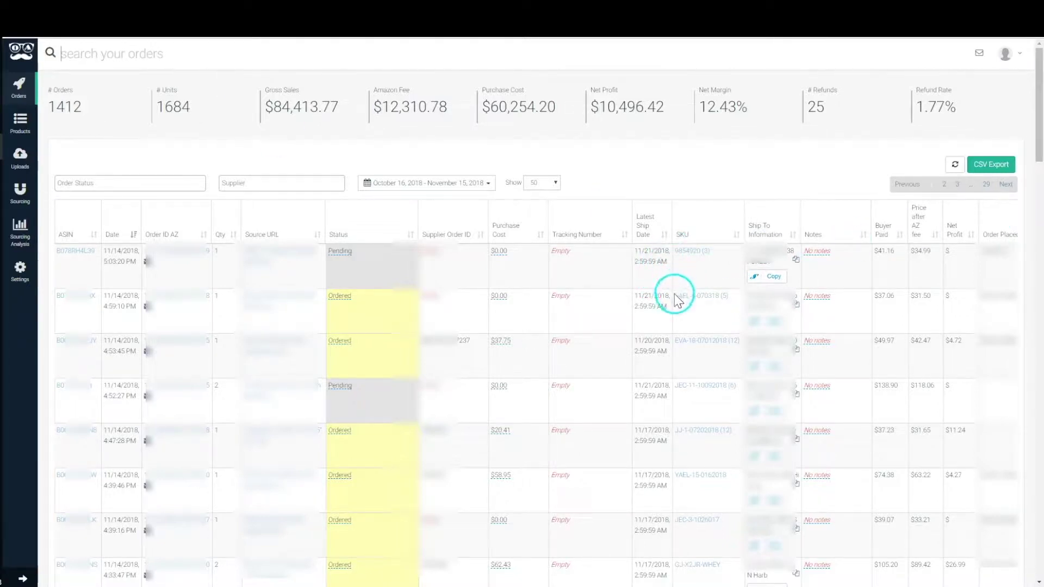
# - Copy the SKU YAEL-8-070318 from the second order row
pyautogui.moveTo(674, 295); pyautogui.dragTo(719, 298)
pyautogui.hotkey('ctrl', 'c')
pyautogui.click(297, 58)
pyautogui.hotkey('ctrl', 'v')
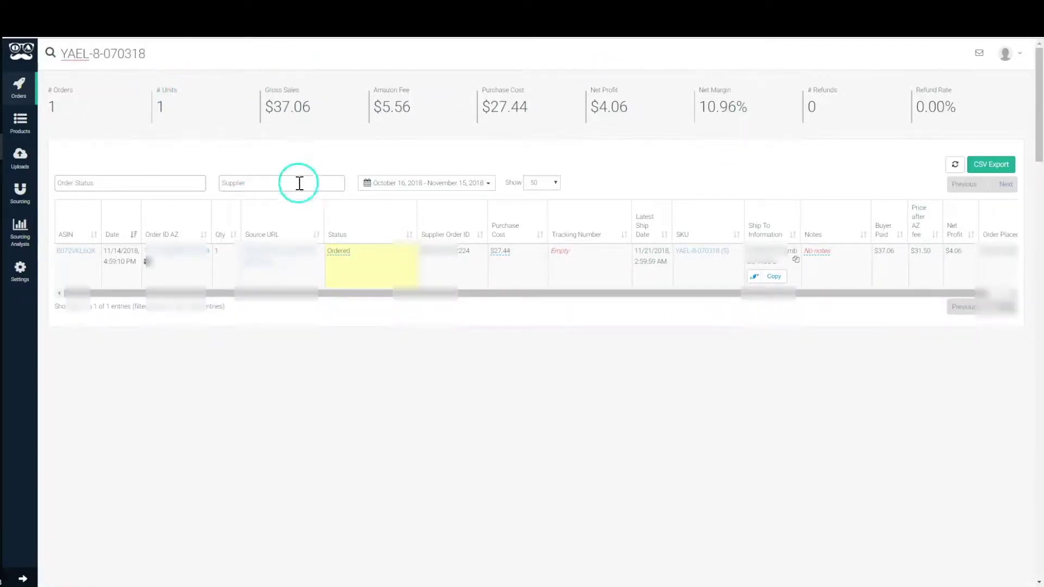
pyautogui.click(426, 183)
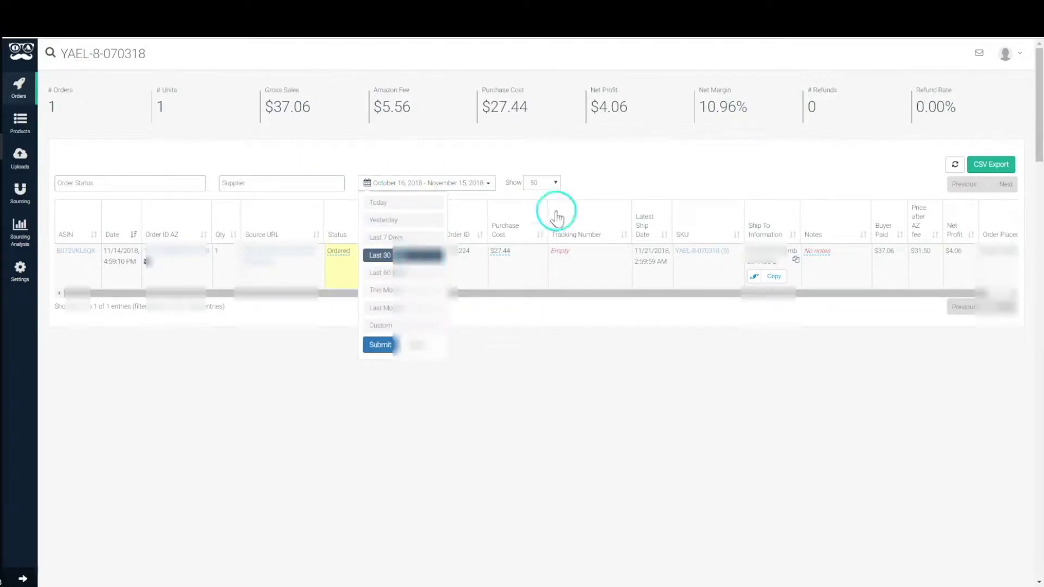
pyautogui.click(663, 169)
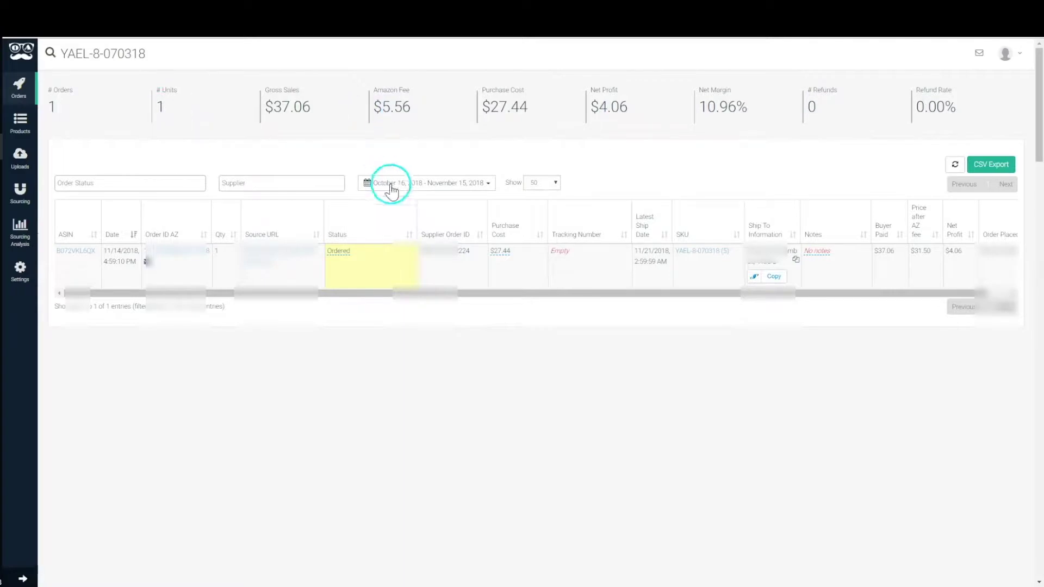
pyautogui.tripleClick(203, 54)
pyautogui.press('BackSpace')
pyautogui.click(400, 132)
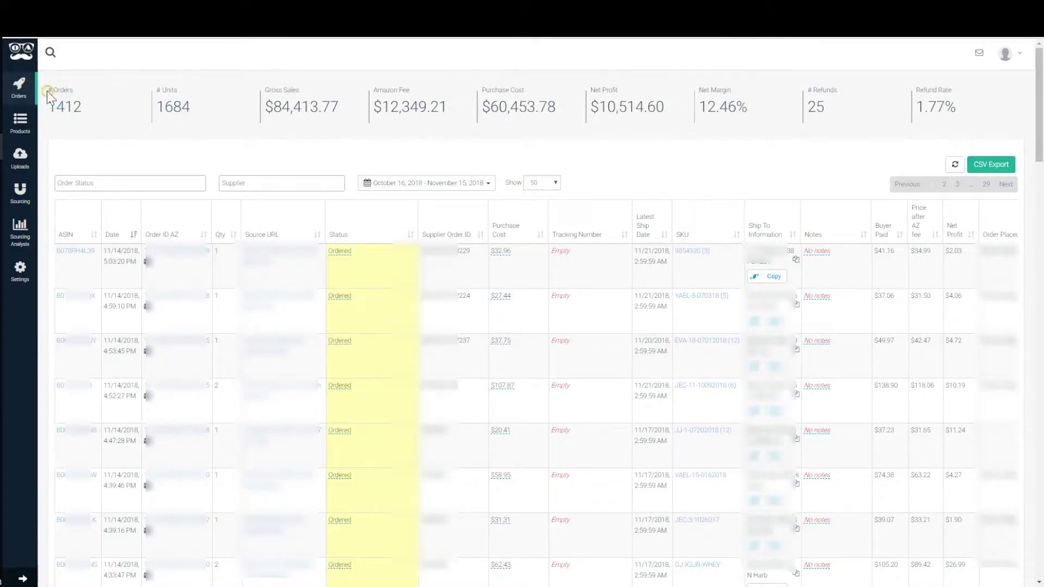
pyautogui.doubleClick(139, 109)
pyautogui.click(248, 119)
pyautogui.moveTo(136, 112); pyautogui.dragTo(749, 111)
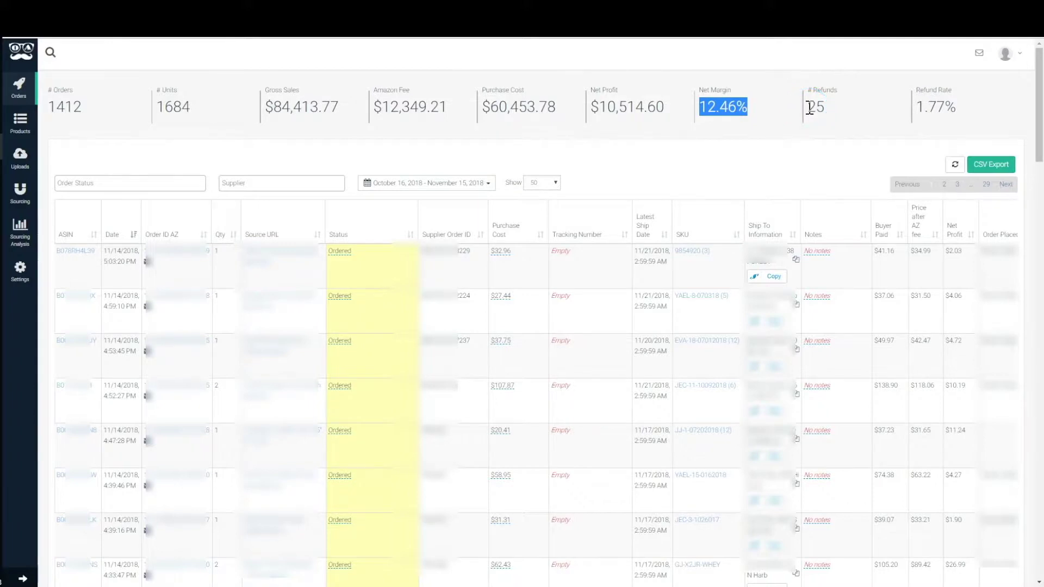
pyautogui.click(889, 108)
pyautogui.moveTo(588, 107); pyautogui.dragTo(664, 106)
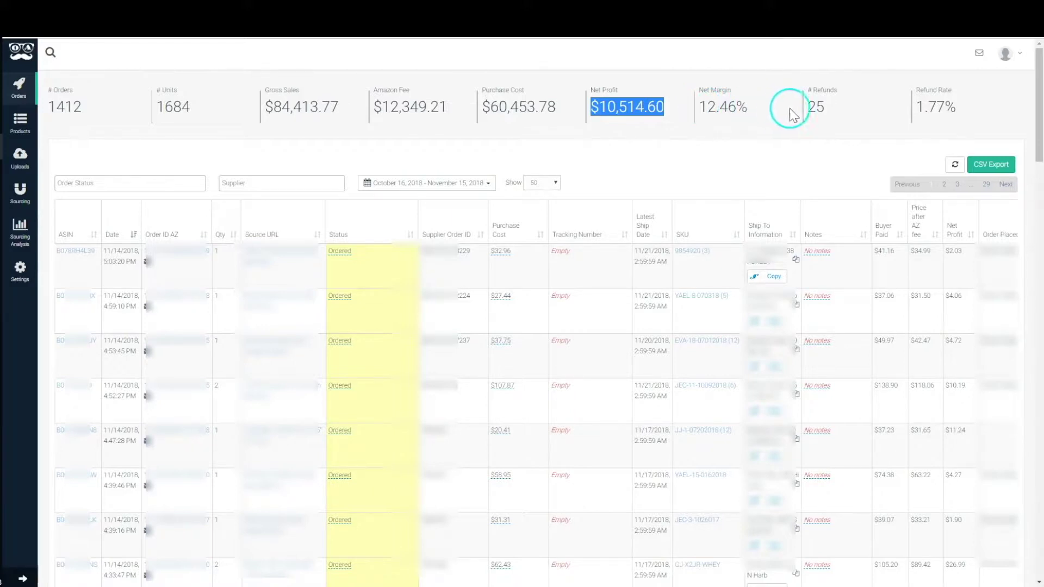
pyautogui.click(810, 106)
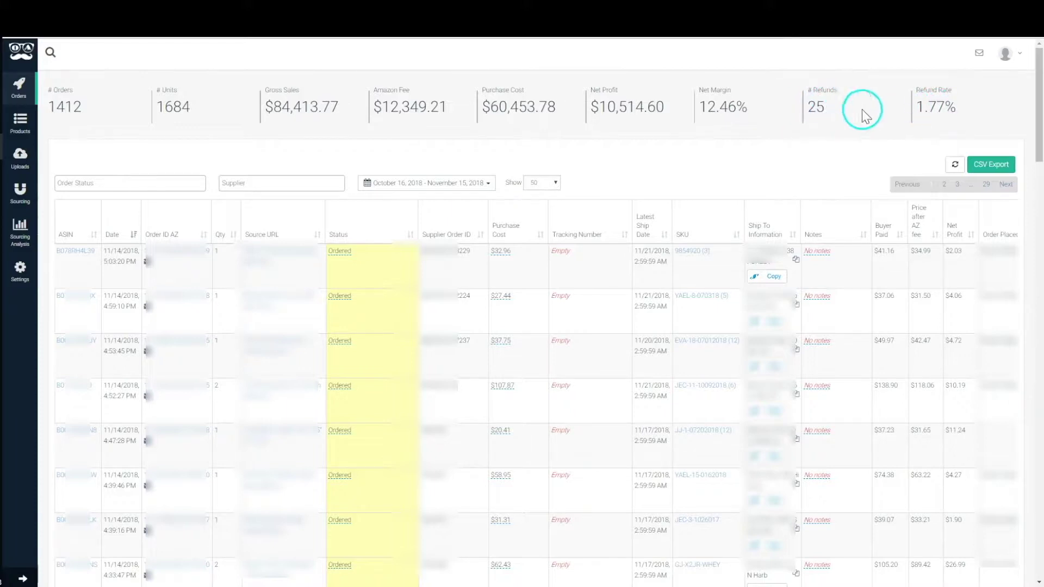
pyautogui.moveTo(917, 109); pyautogui.dragTo(964, 114)
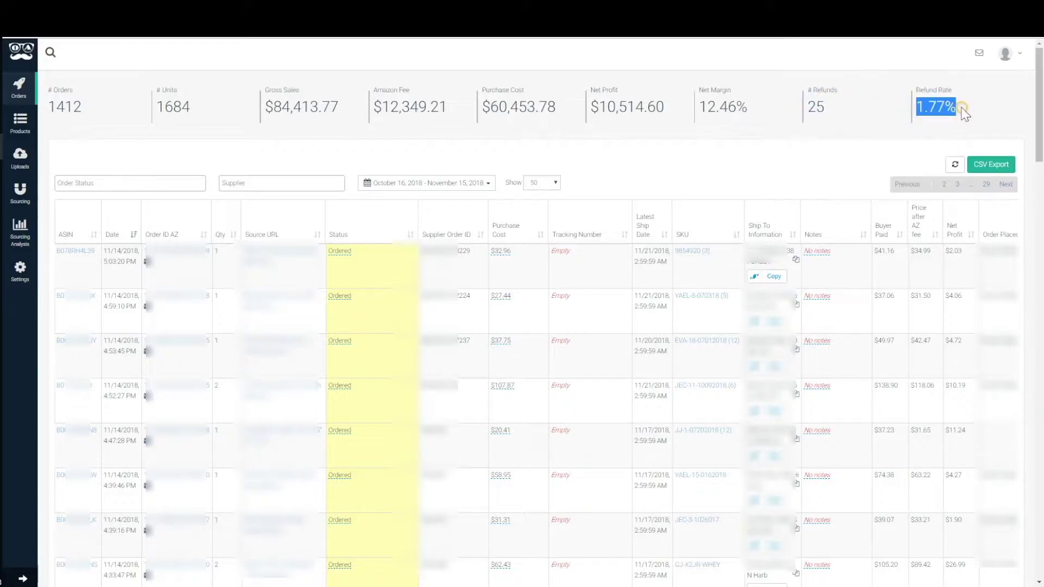
pyautogui.click(986, 109)
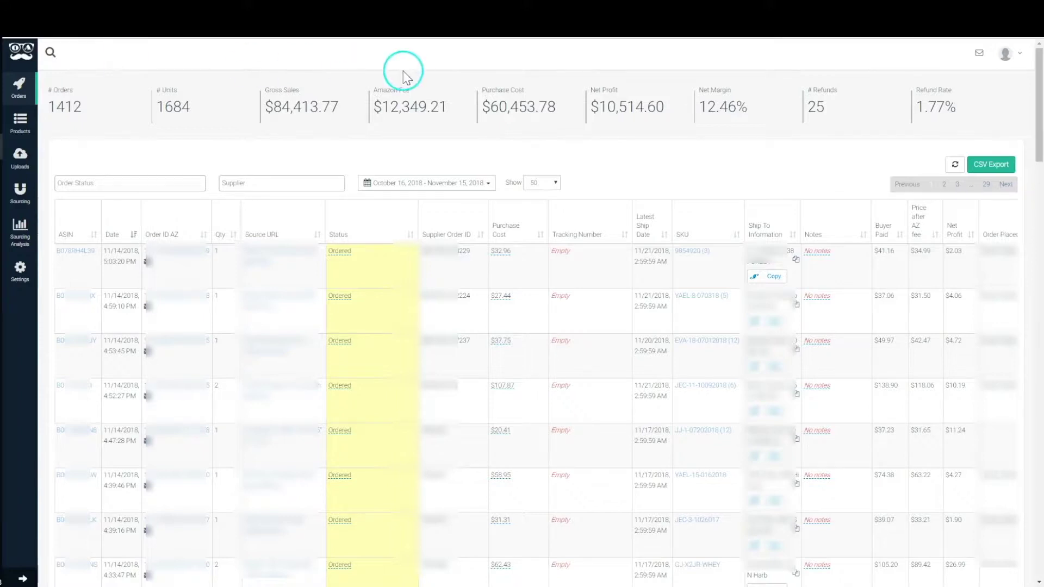
pyautogui.moveTo(675, 341); pyautogui.dragTo(712, 341)
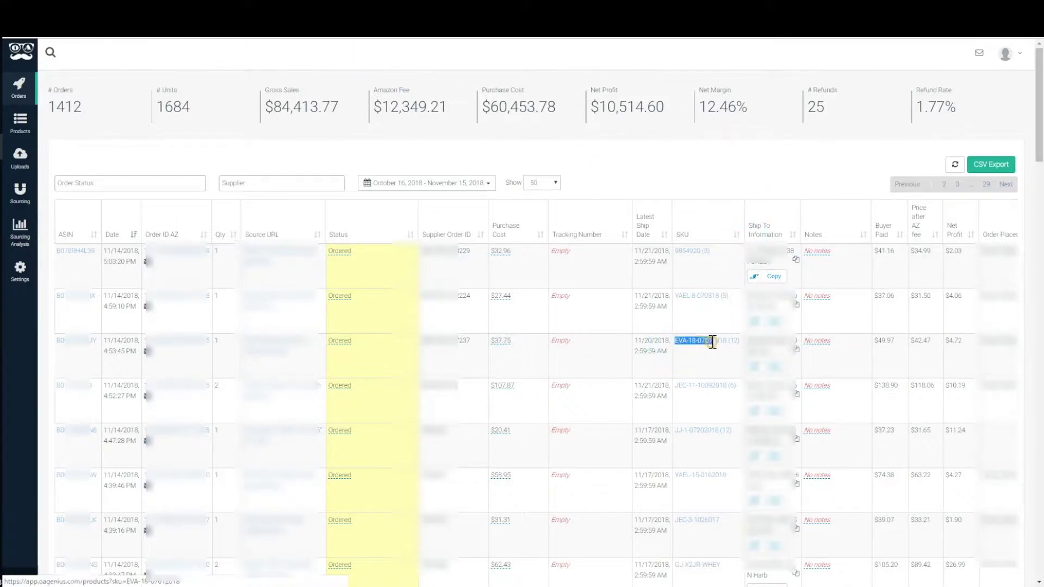
pyautogui.hotkey('ctrl', 'c')
pyautogui.click(281, 57)
pyautogui.hotkey('ctrl', 'v')
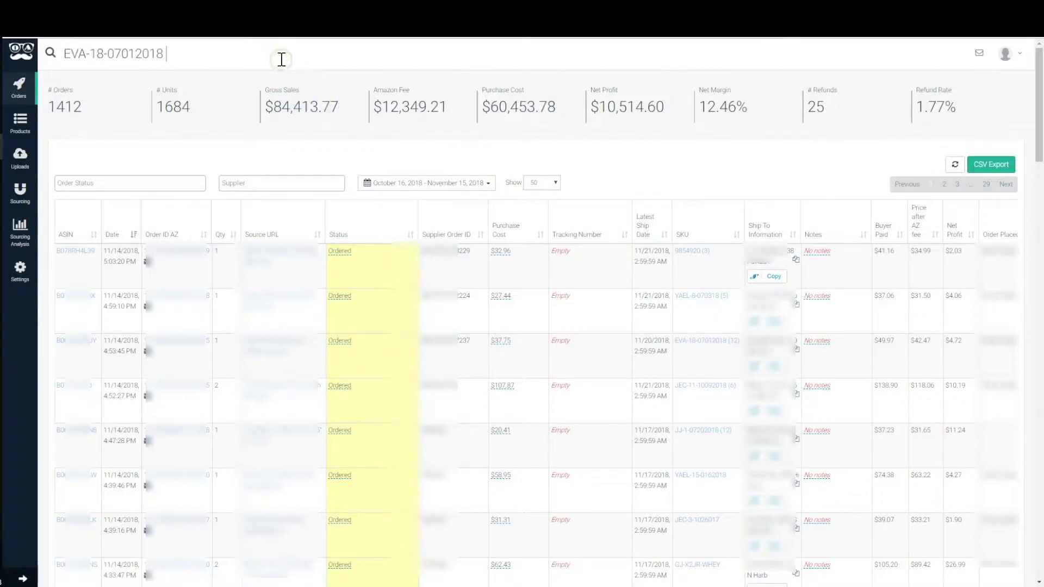
# - Switch the date range to Last 60 Days and clear the SKU search
pyautogui.click(438, 183)
pyautogui.click(386, 272)
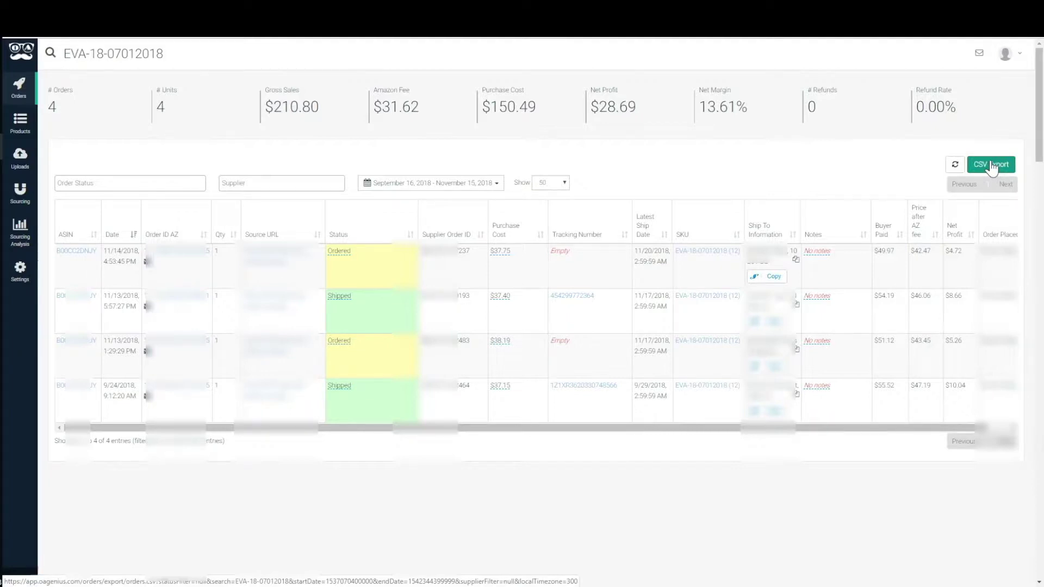
pyautogui.tripleClick(259, 53)
pyautogui.press('BackSpace')
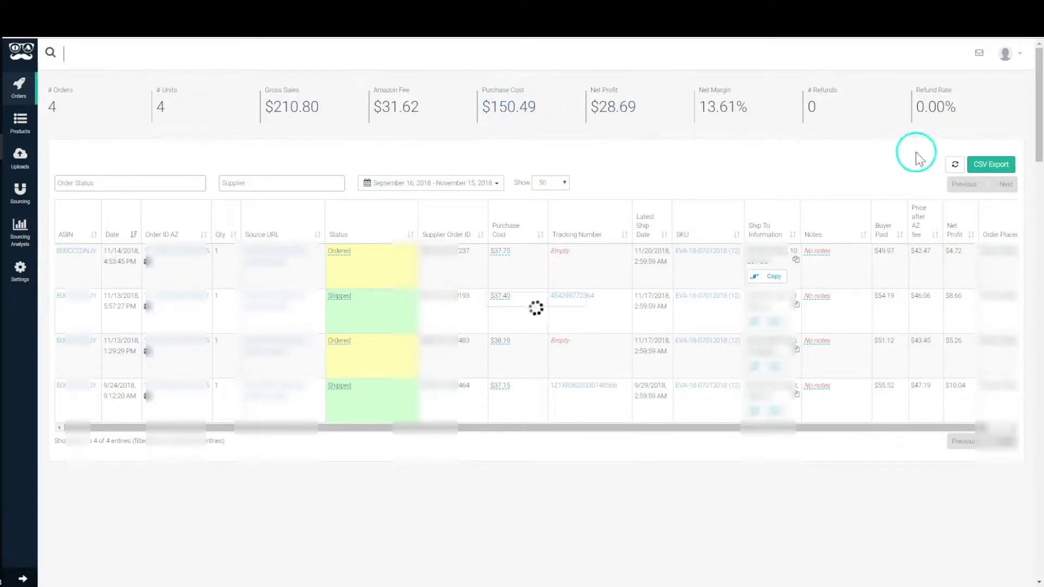
# - Highlight the stats bar summary figures, then bring up the supplier filter list
pyautogui.moveTo(993, 170); pyautogui.dragTo(47, 102)
pyautogui.click(261, 106)
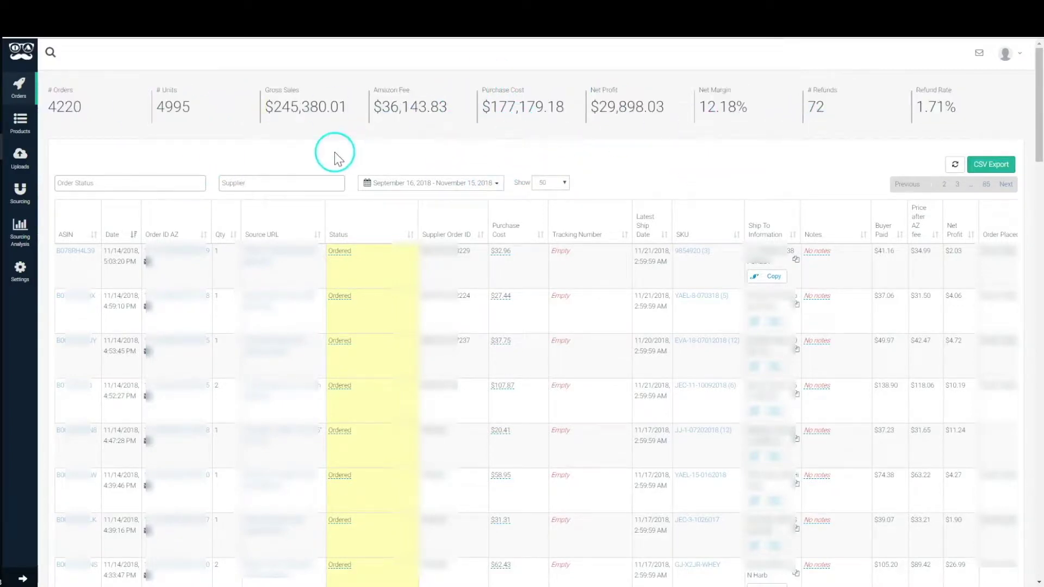
pyautogui.click(287, 183)
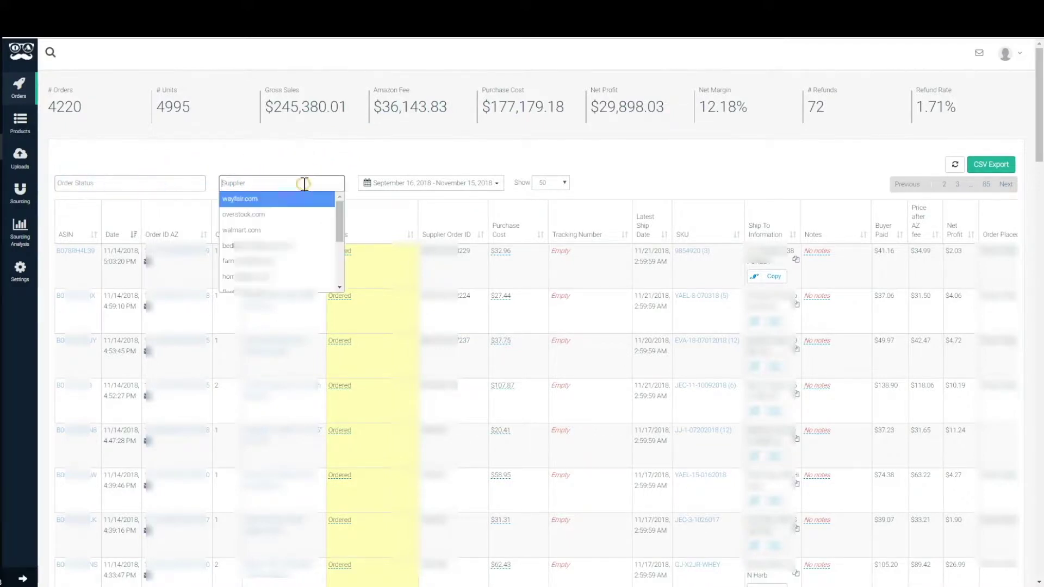
pyautogui.click(295, 246)
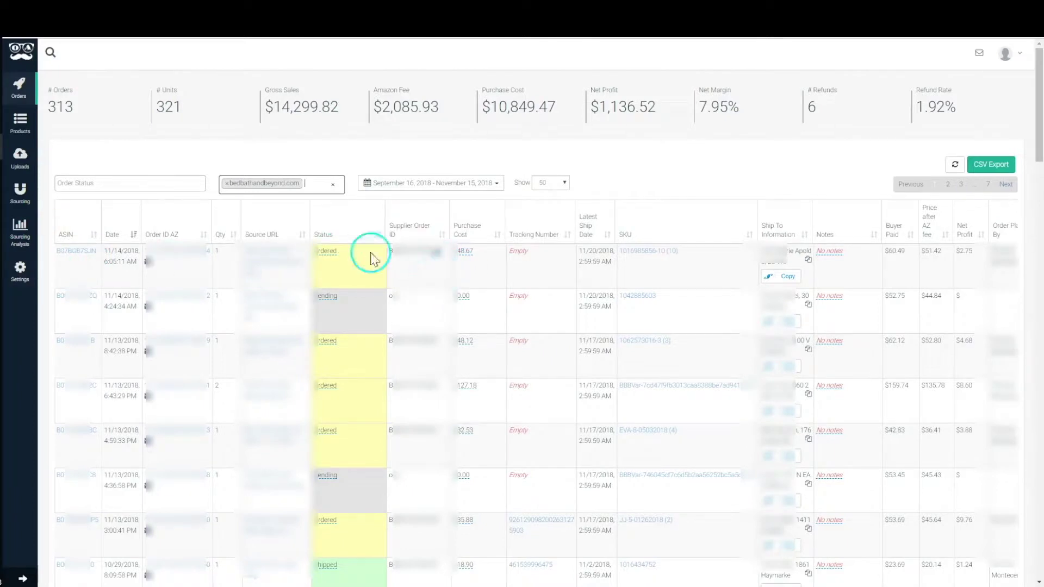
pyautogui.click(96, 52)
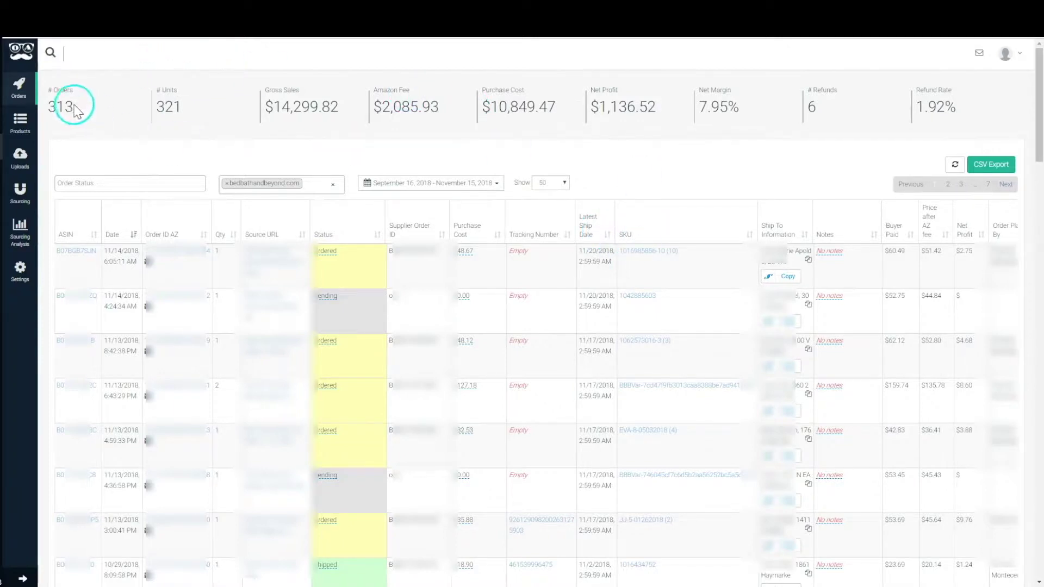
pyautogui.moveTo(55, 98); pyautogui.dragTo(993, 101)
pyautogui.click(993, 101)
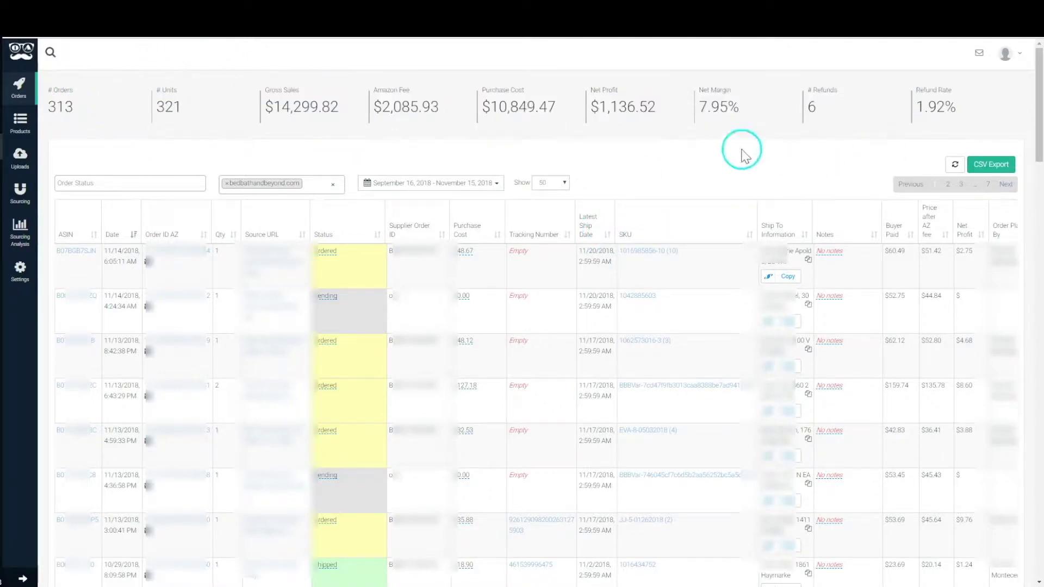
pyautogui.click(226, 184)
pyautogui.click(232, 154)
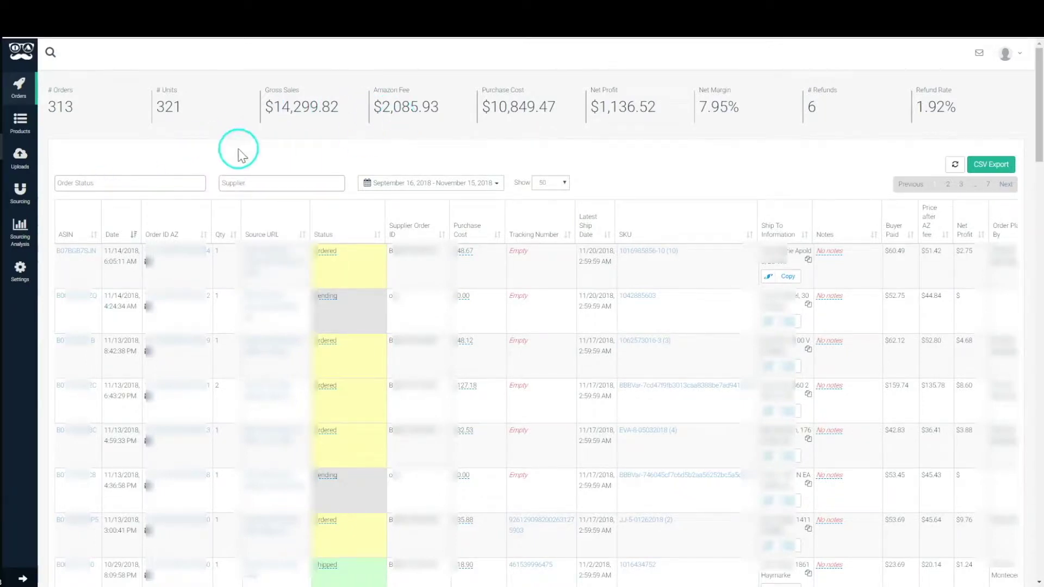
pyautogui.click(407, 264)
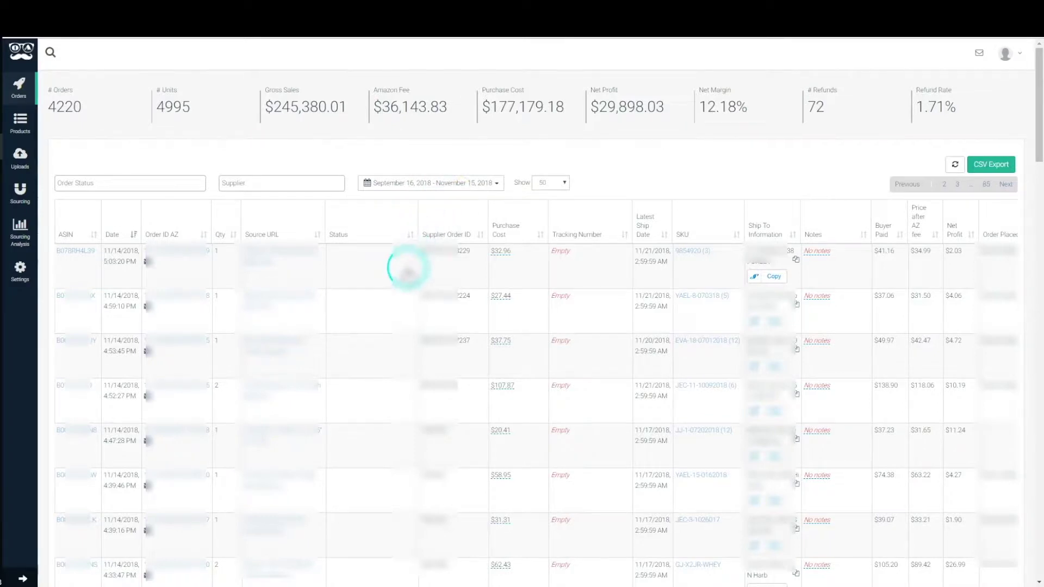
# - Try the Pending order status filter, then remove it again
pyautogui.click(33, 179)
pyautogui.click(74, 184)
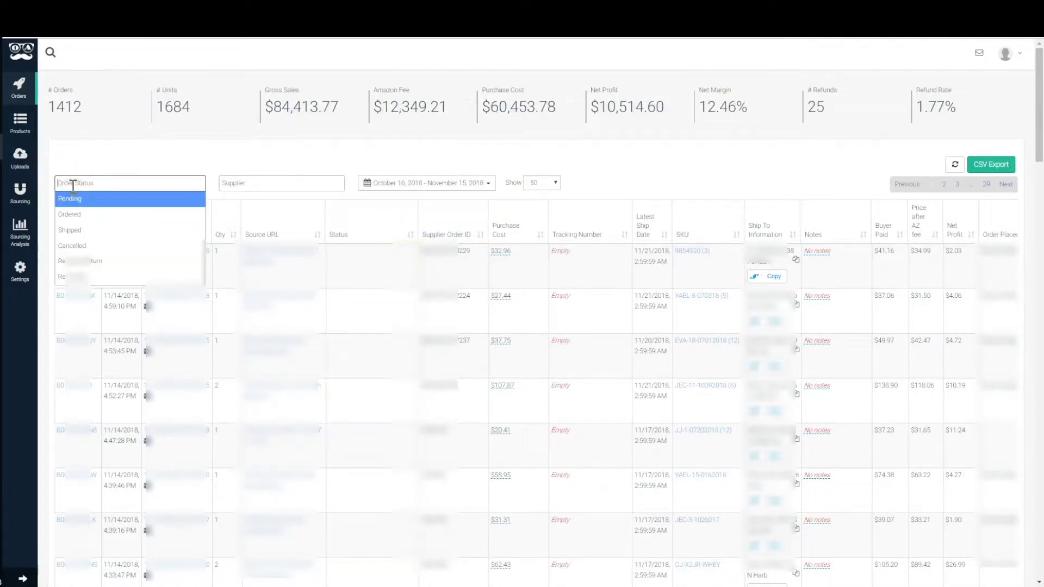
pyautogui.click(107, 182)
pyautogui.click(106, 183)
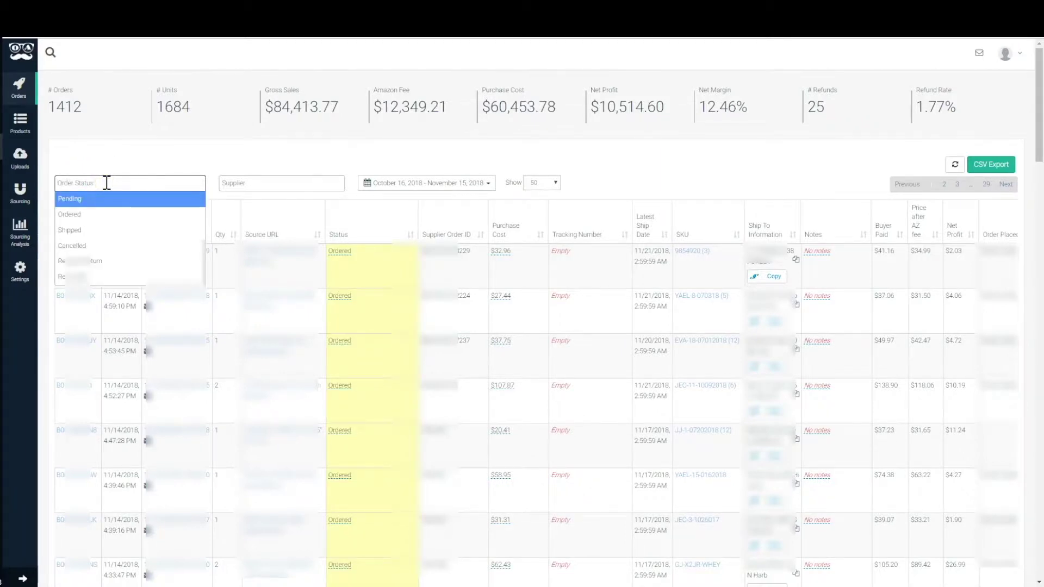
pyautogui.click(106, 203)
pyautogui.click(108, 202)
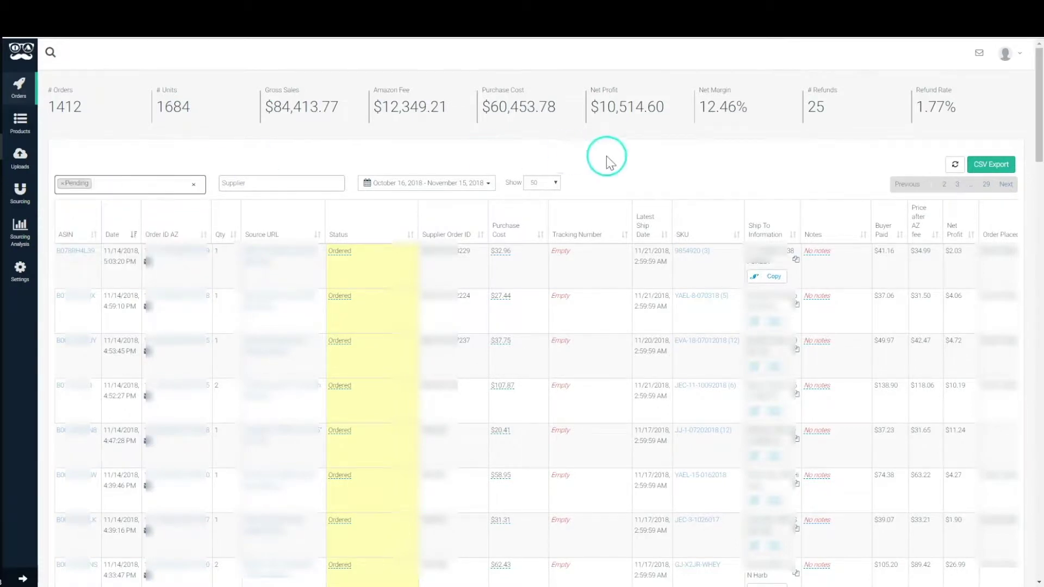
pyautogui.click(63, 184)
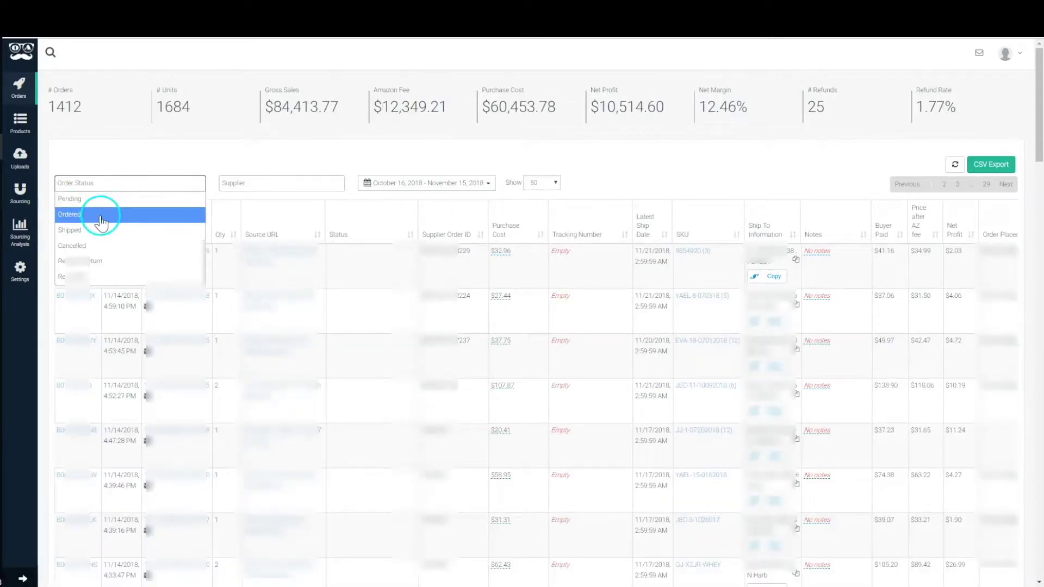
# - Look at the Ordered and Shipped options, then filter the orders to Pending status
pyautogui.click(105, 223)
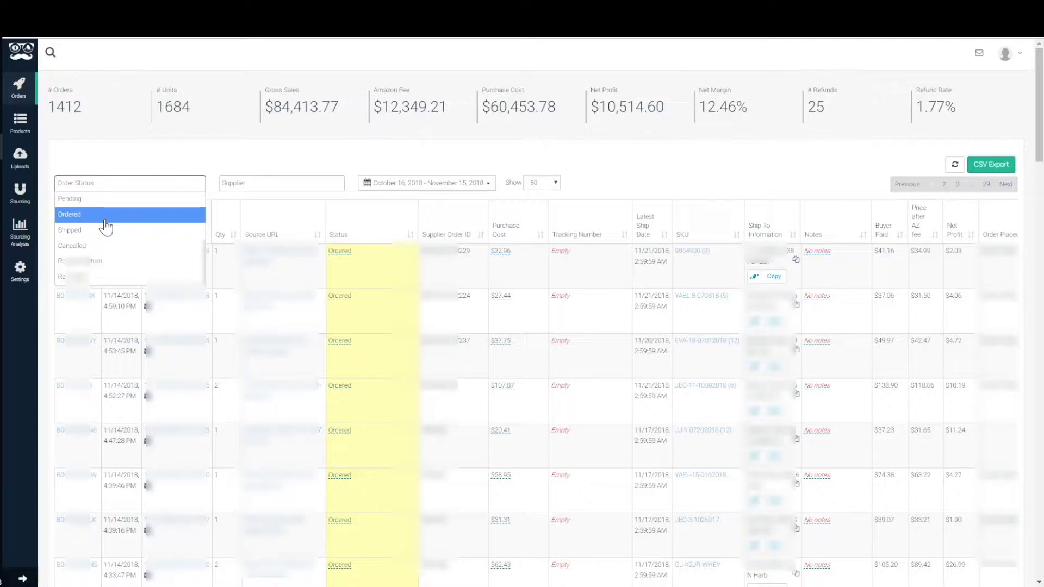
pyautogui.click(107, 233)
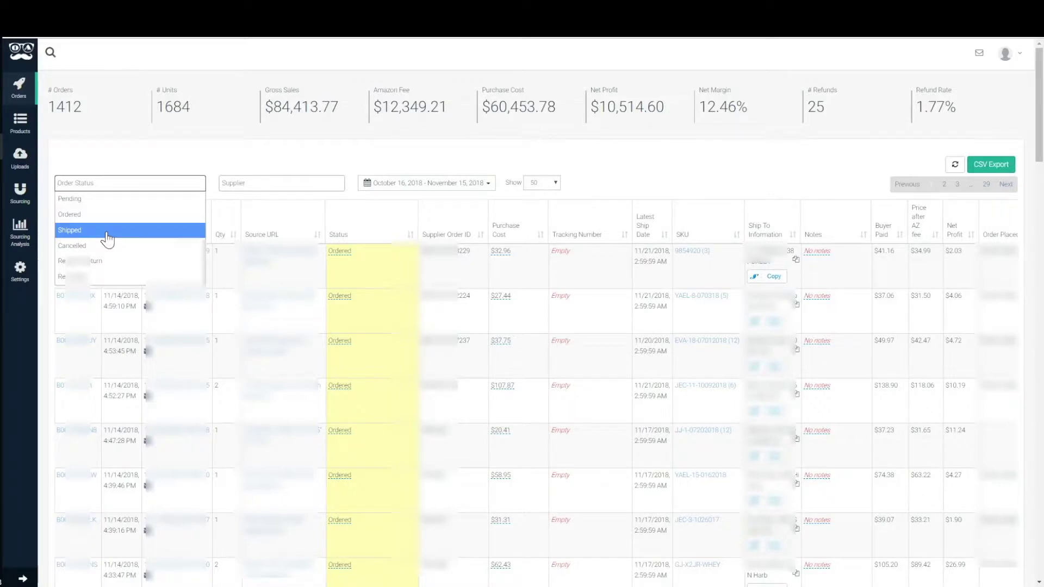
pyautogui.click(644, 163)
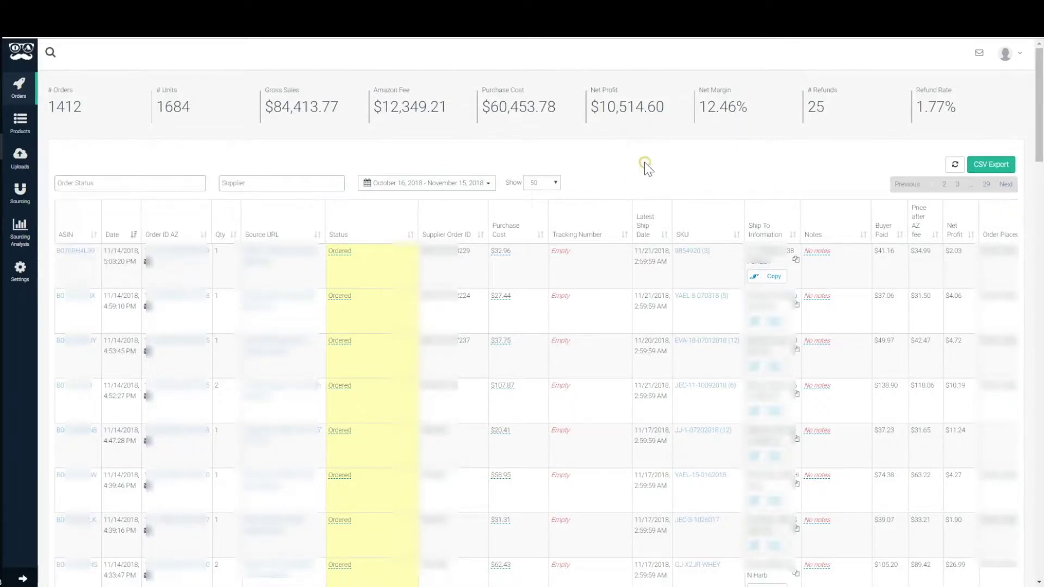
pyautogui.click(146, 186)
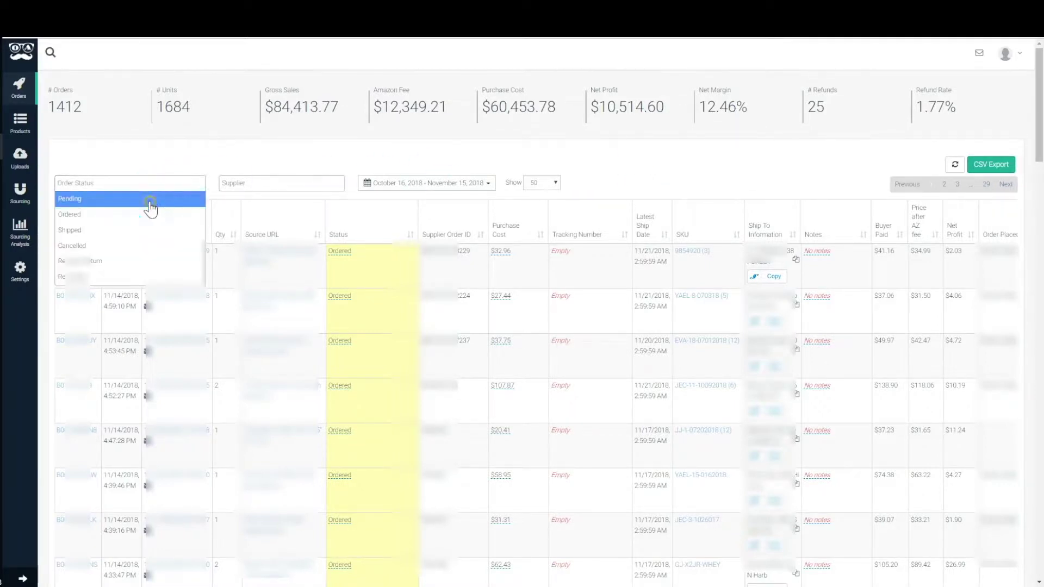
pyautogui.click(148, 200)
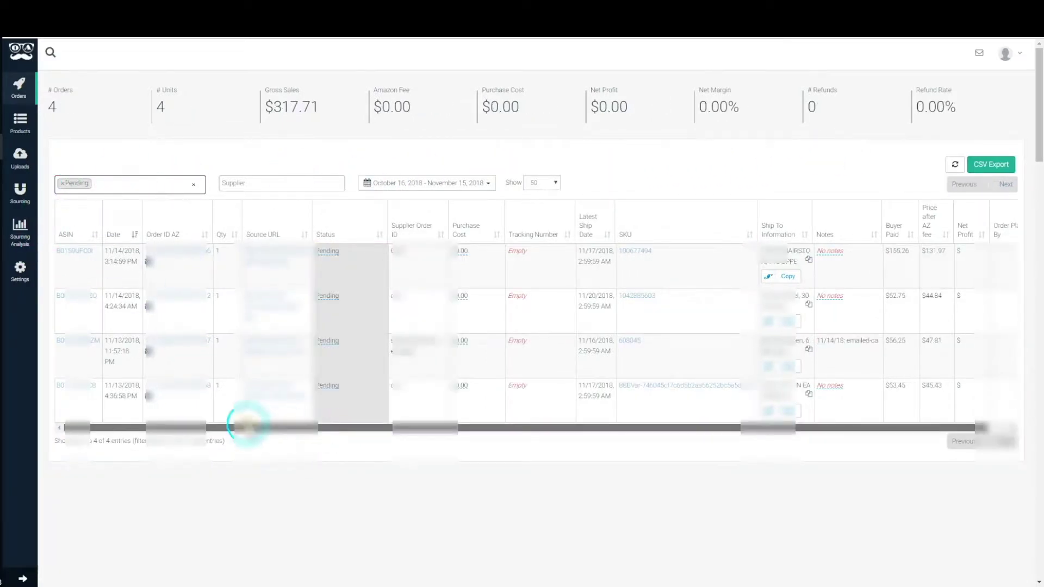
# - Check the first pending order's date, Amazon order and supplier page, then show its status choices
pyautogui.moveTo(71, 251)
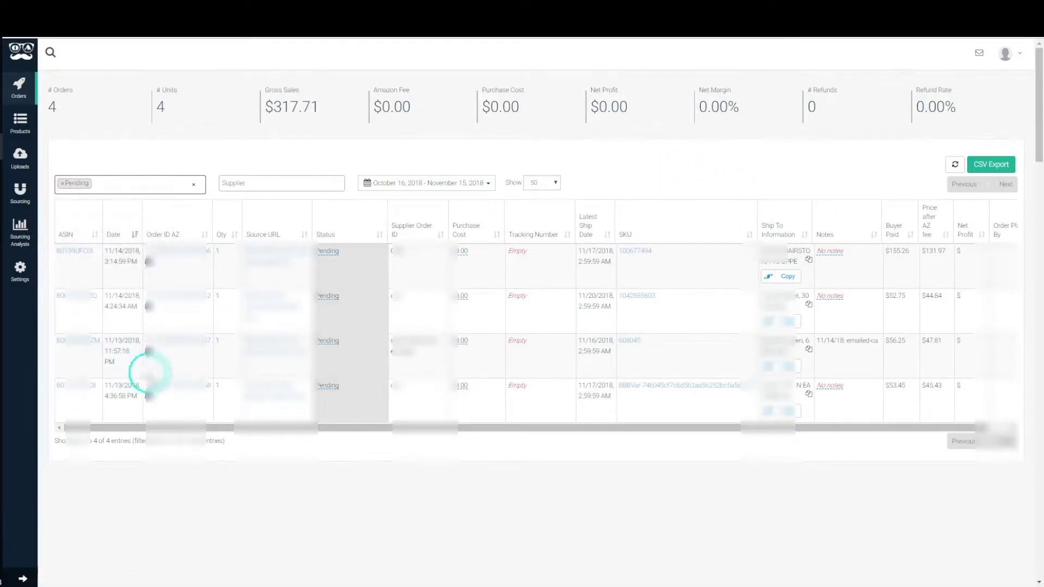
pyautogui.moveTo(104, 249); pyautogui.dragTo(134, 270)
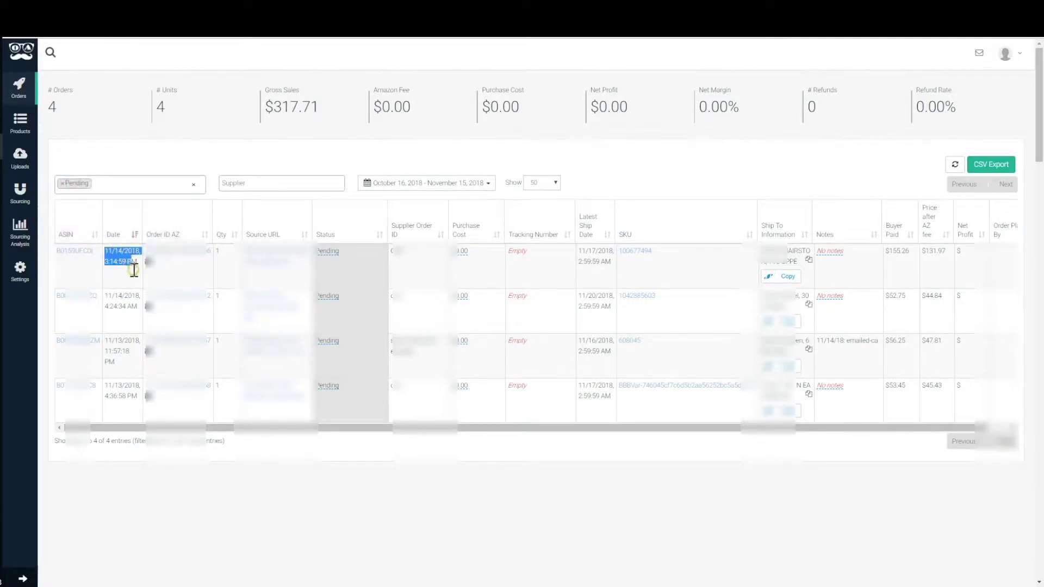
pyautogui.click(165, 272)
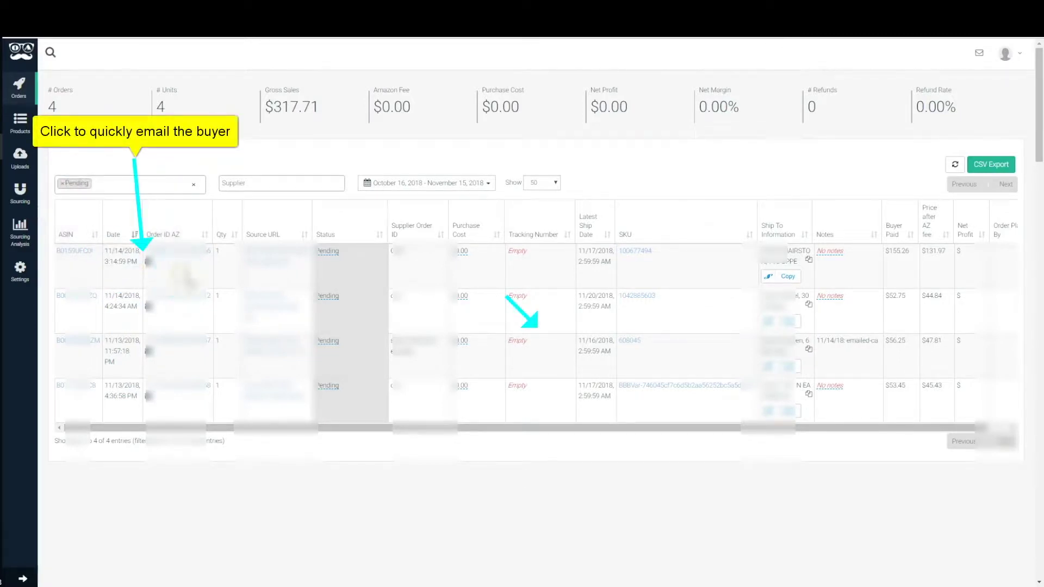
pyautogui.click(187, 254)
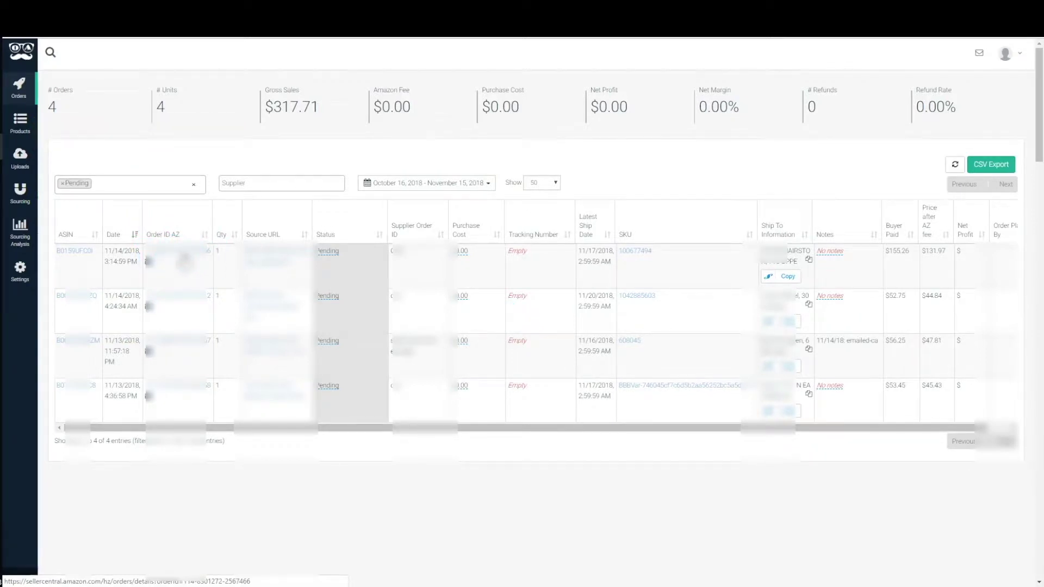
pyautogui.click(283, 254)
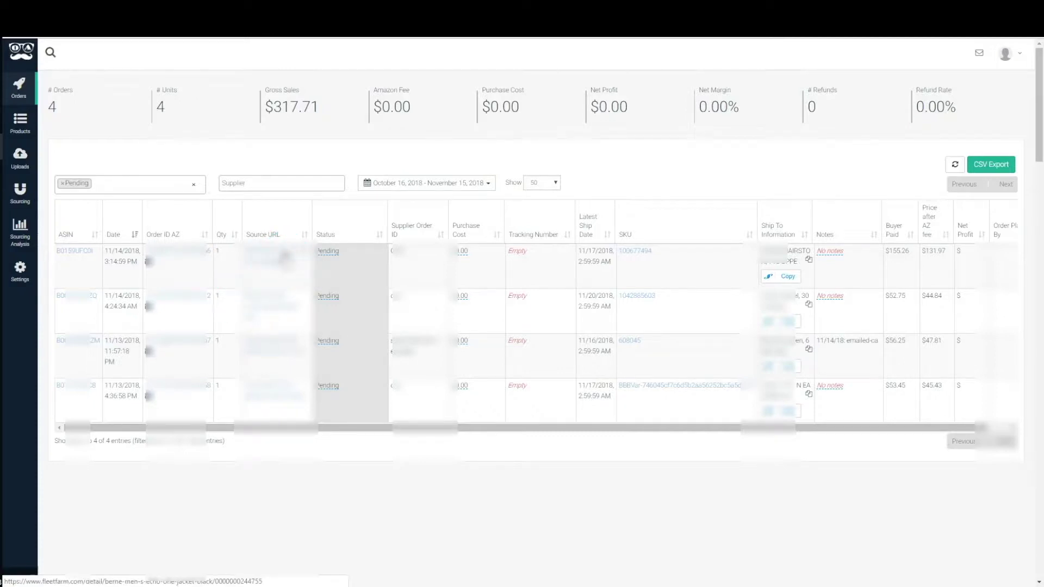
pyautogui.click(285, 253)
pyautogui.click(333, 251)
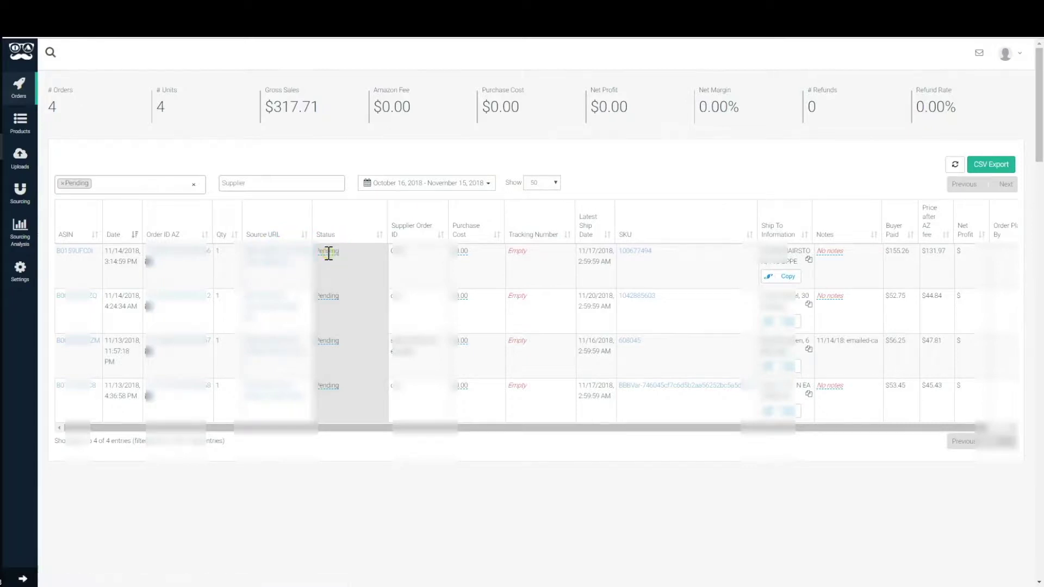
pyautogui.click(334, 252)
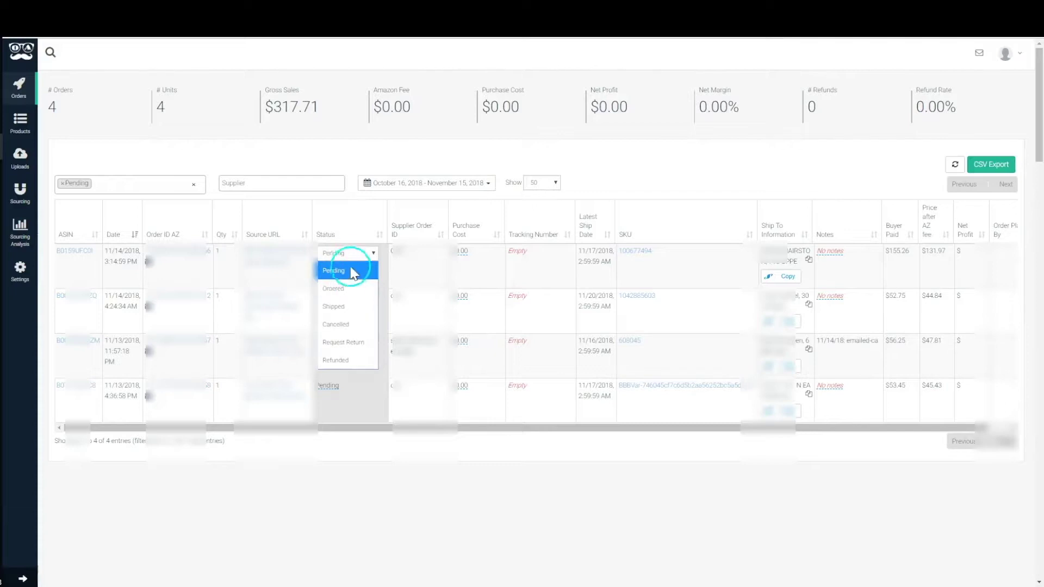
# - Change the first order's status to Ordered
pyautogui.click(353, 253)
pyautogui.click(351, 258)
pyautogui.click(352, 289)
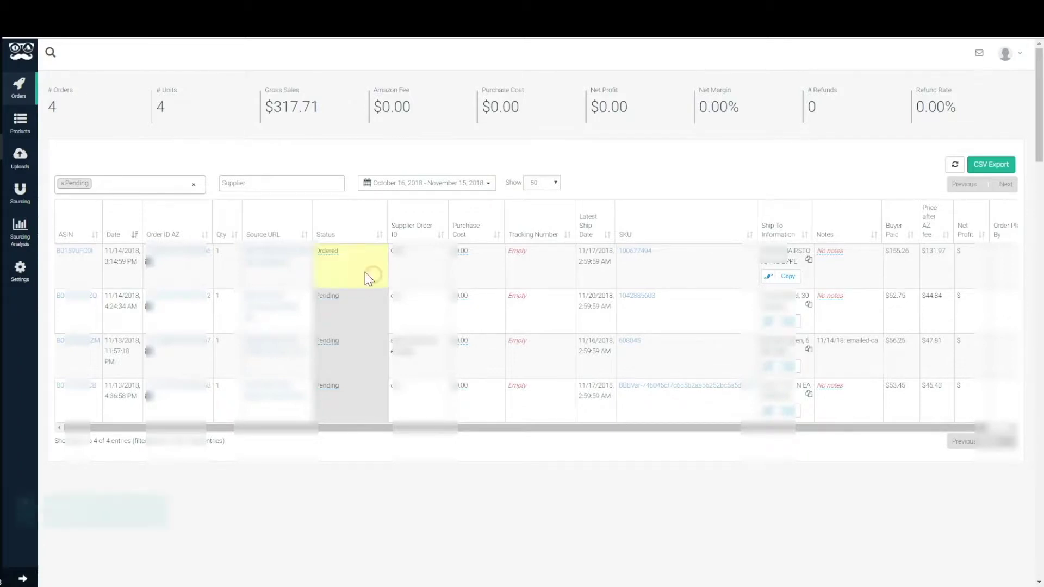
# - Set the first order's status back to Pending
pyautogui.click(338, 255)
pyautogui.click(348, 253)
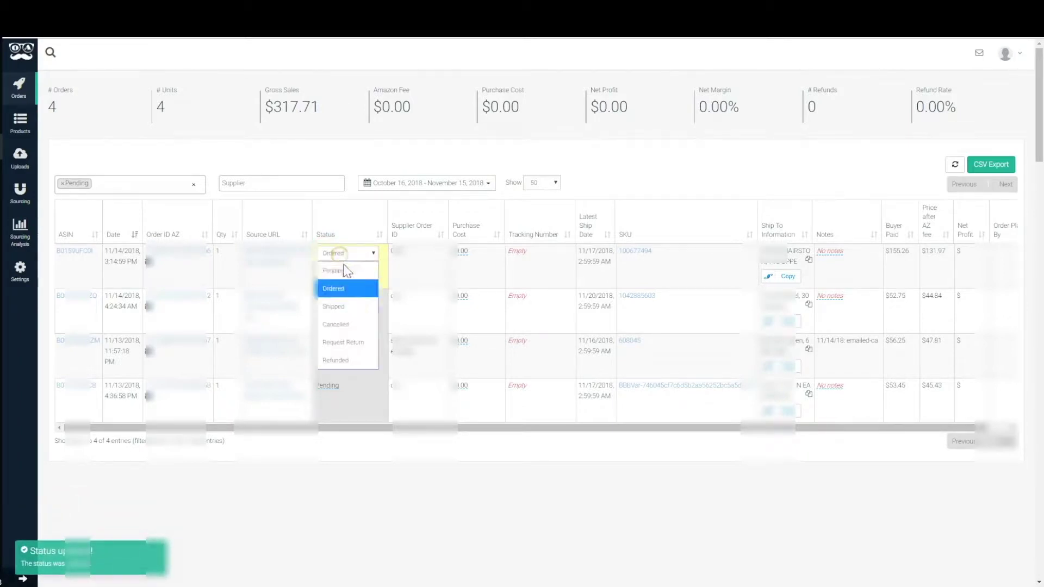
pyautogui.click(419, 255)
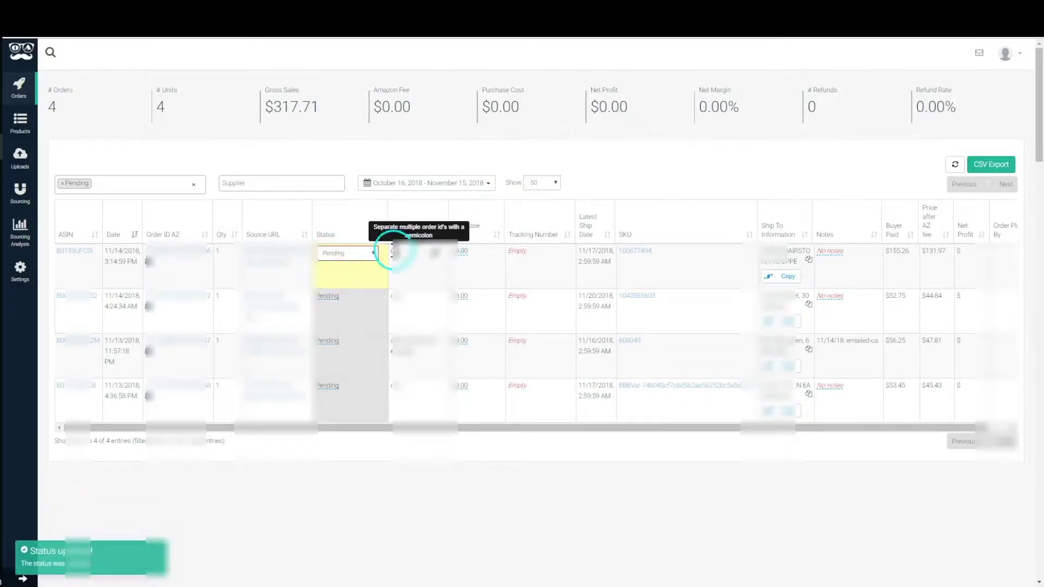
pyautogui.click(390, 276)
pyautogui.click(392, 252)
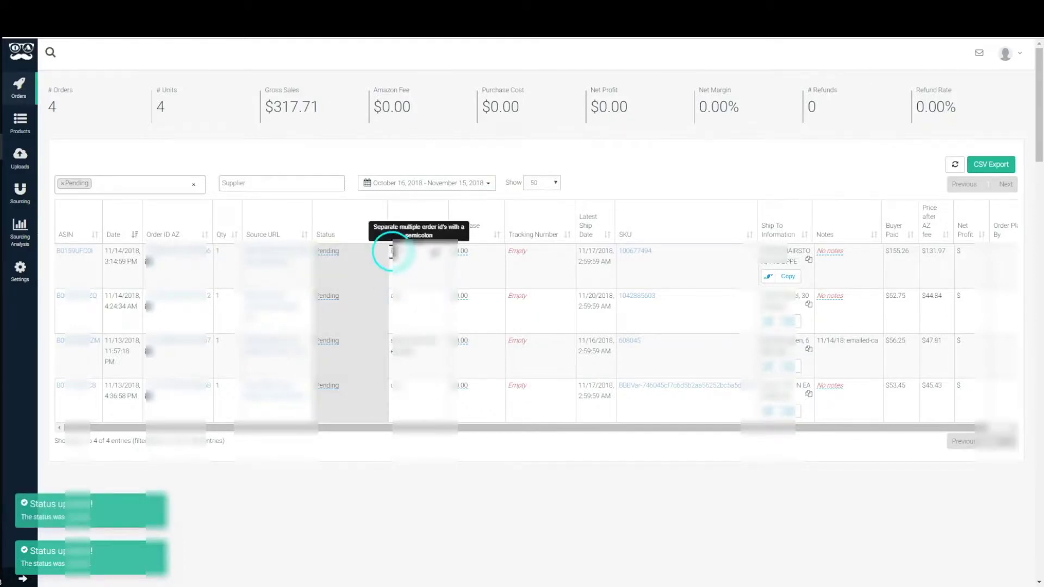
pyautogui.click(407, 263)
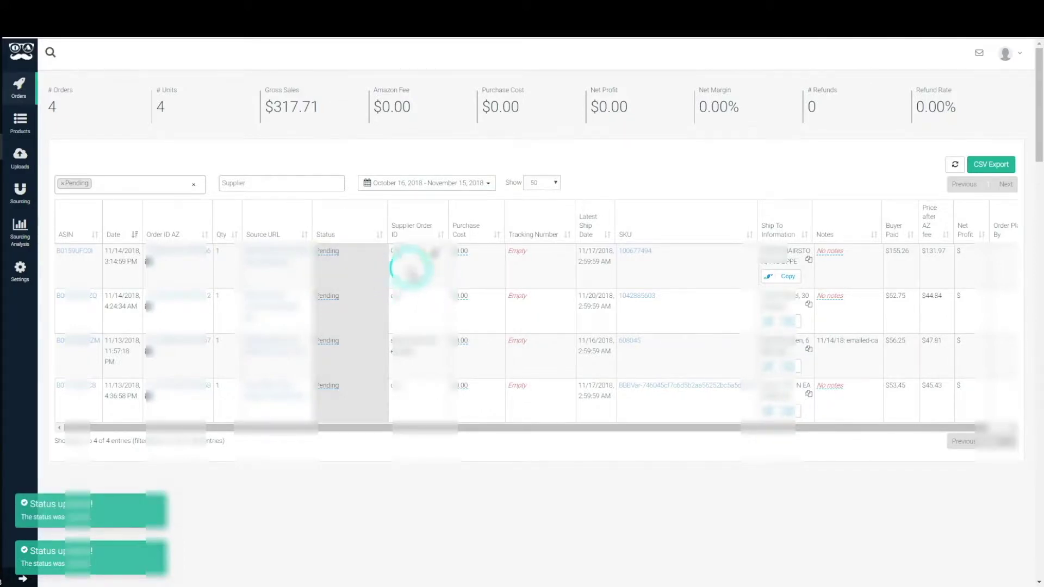
pyautogui.click(416, 253)
pyautogui.click(402, 254)
pyautogui.click(419, 264)
pyautogui.click(426, 250)
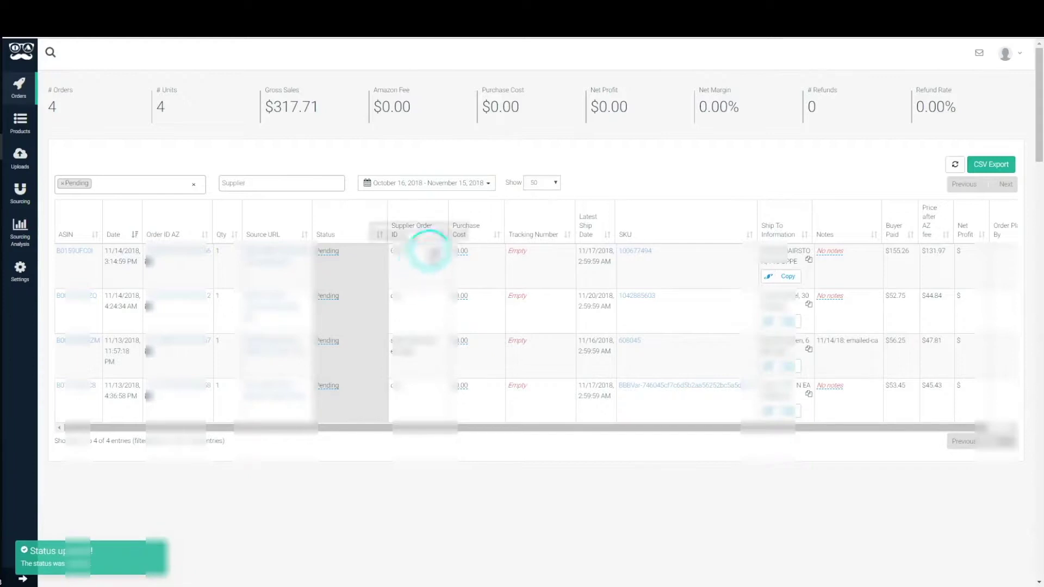
pyautogui.click(420, 259)
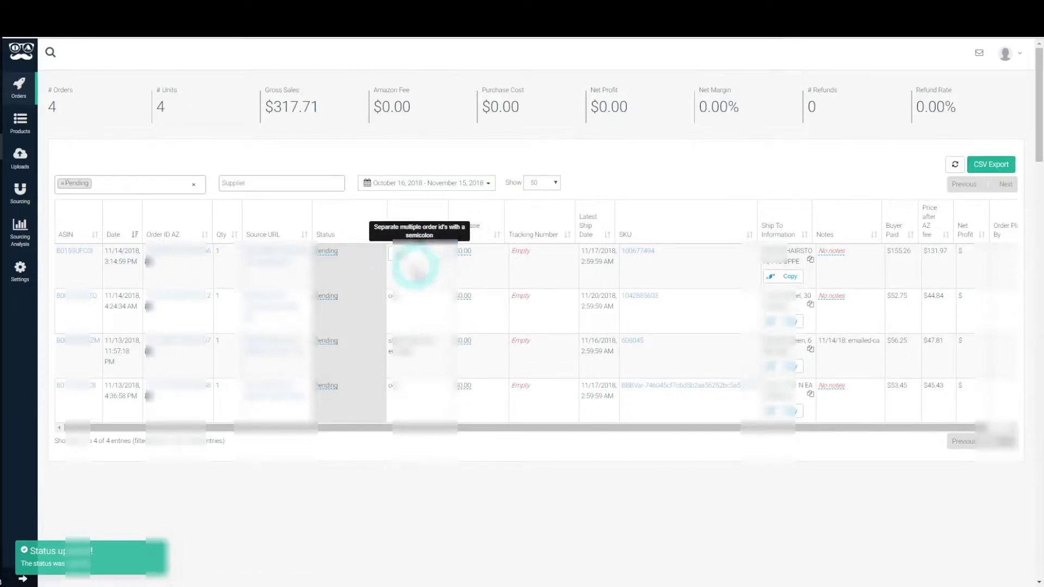
pyautogui.click(429, 264)
pyautogui.click(435, 260)
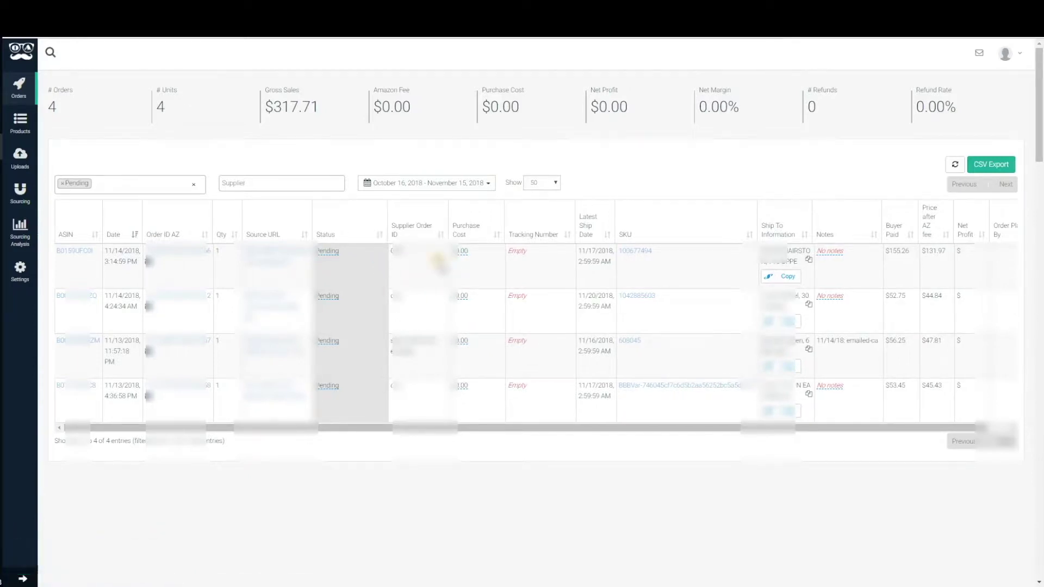
pyautogui.click(413, 260)
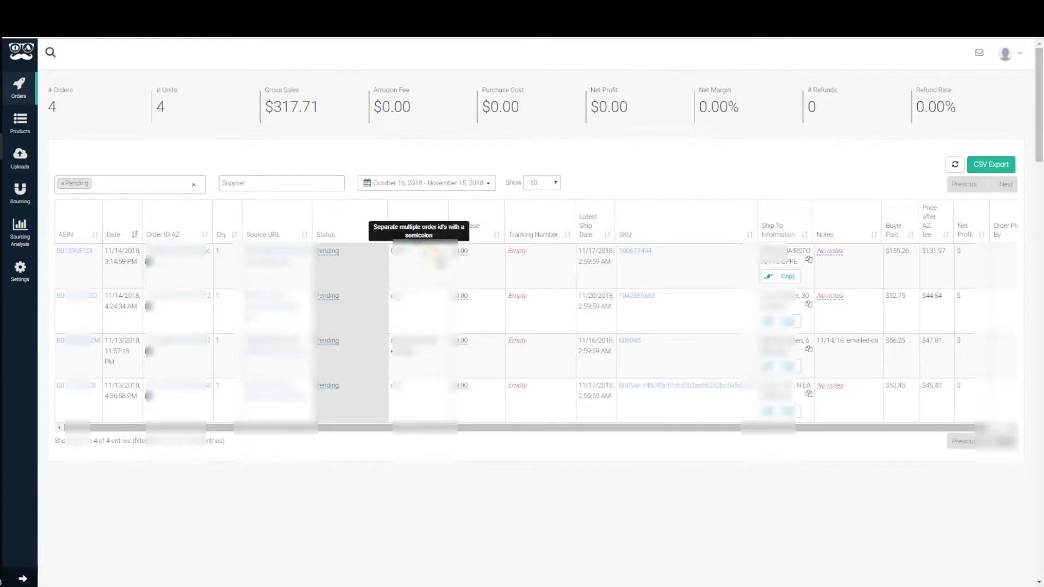
pyautogui.click(481, 267)
pyautogui.click(444, 260)
pyautogui.click(865, 254)
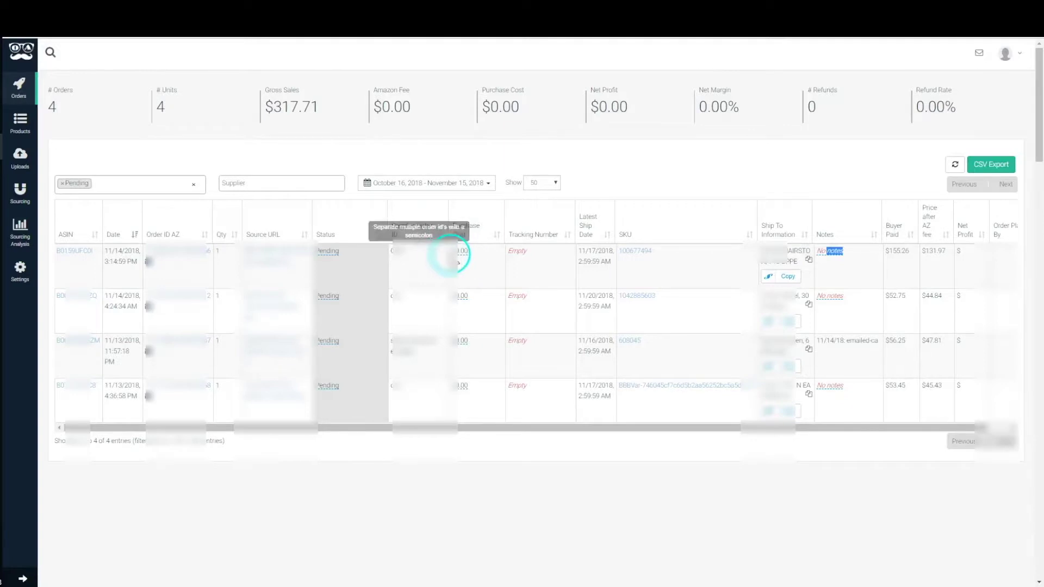
pyautogui.click(337, 252)
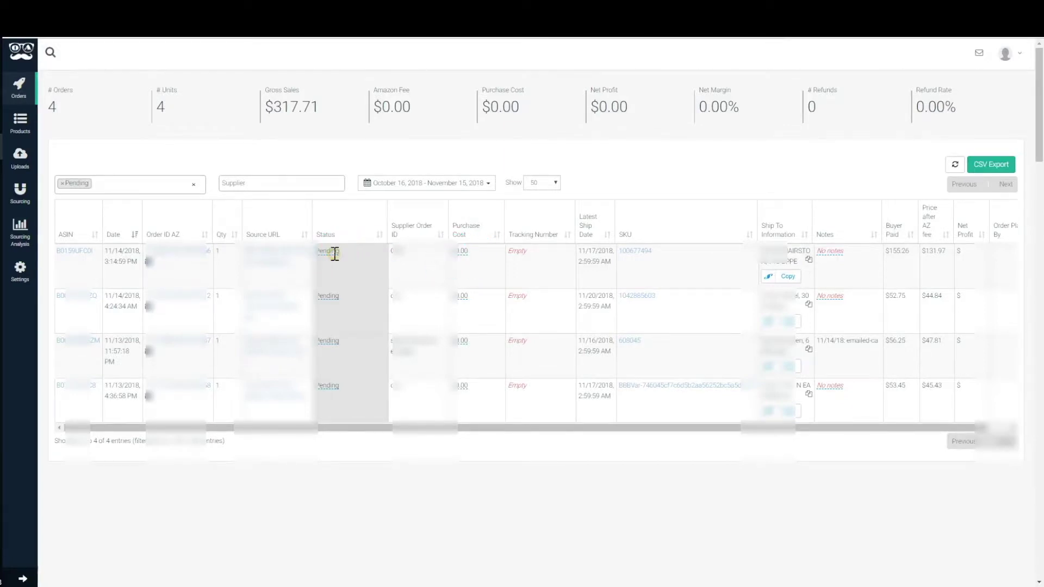
pyautogui.click(351, 259)
pyautogui.click(461, 263)
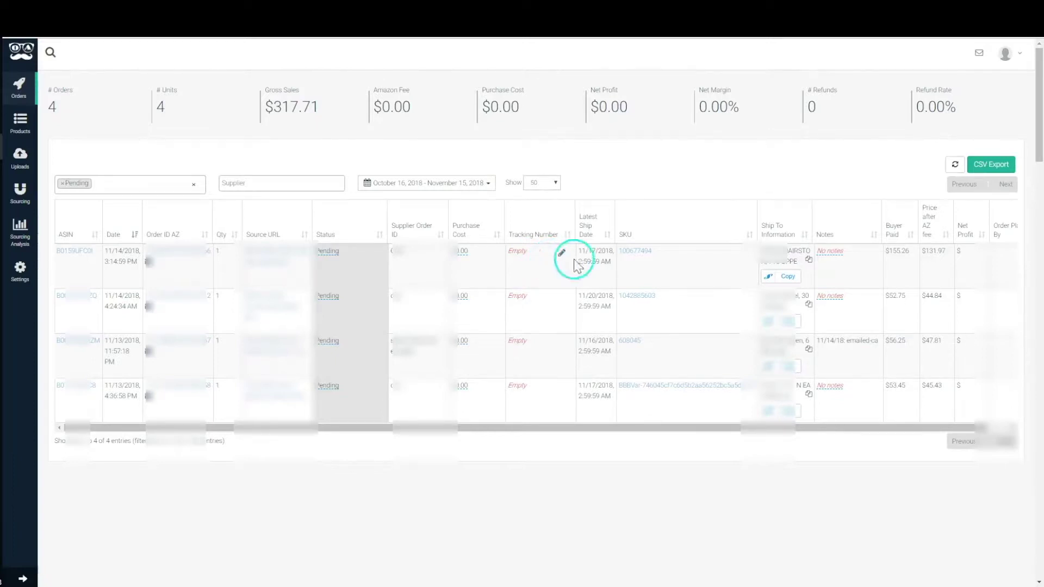
pyautogui.moveTo(579, 252); pyautogui.dragTo(608, 267)
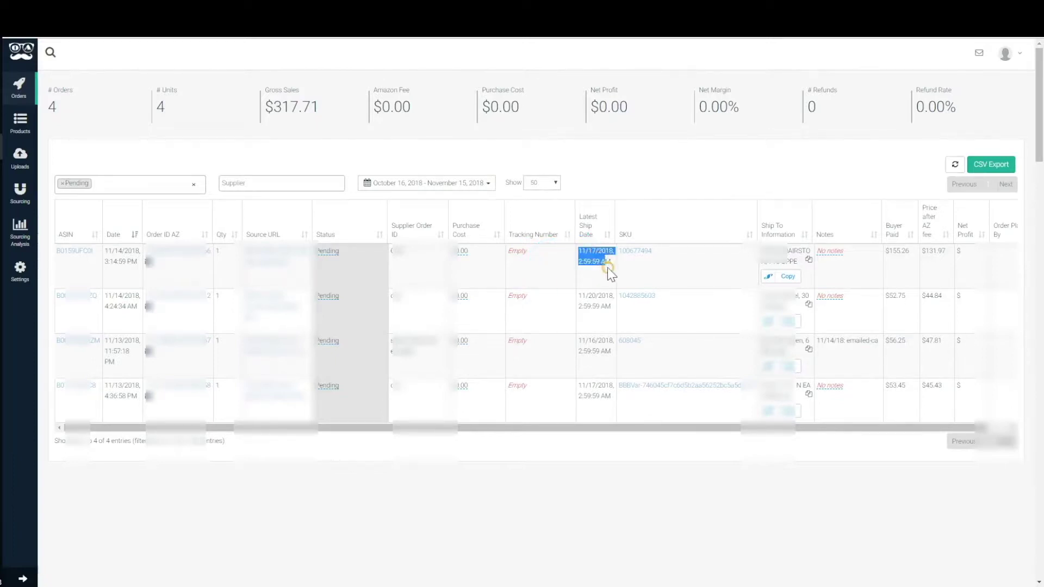
pyautogui.click(613, 270)
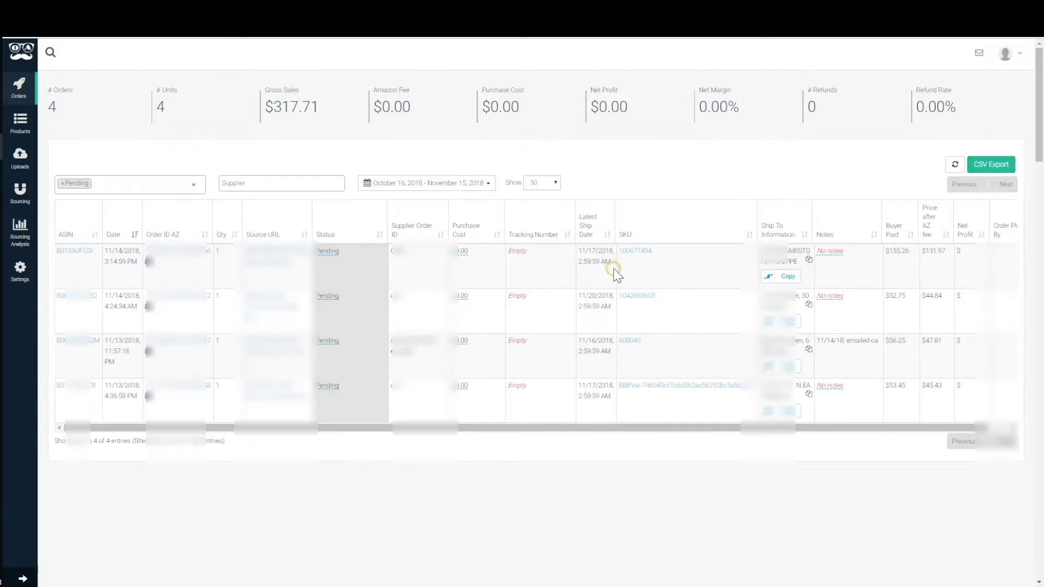
# - Replace the Pending status filter with Ordered
pyautogui.click(62, 183)
pyautogui.click(168, 159)
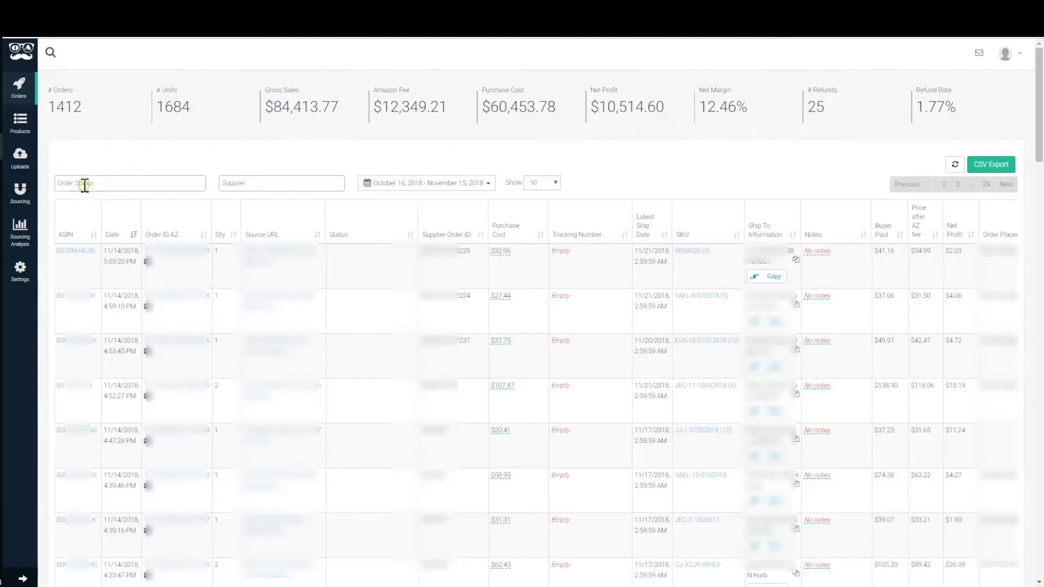
pyautogui.click(84, 183)
pyautogui.click(82, 218)
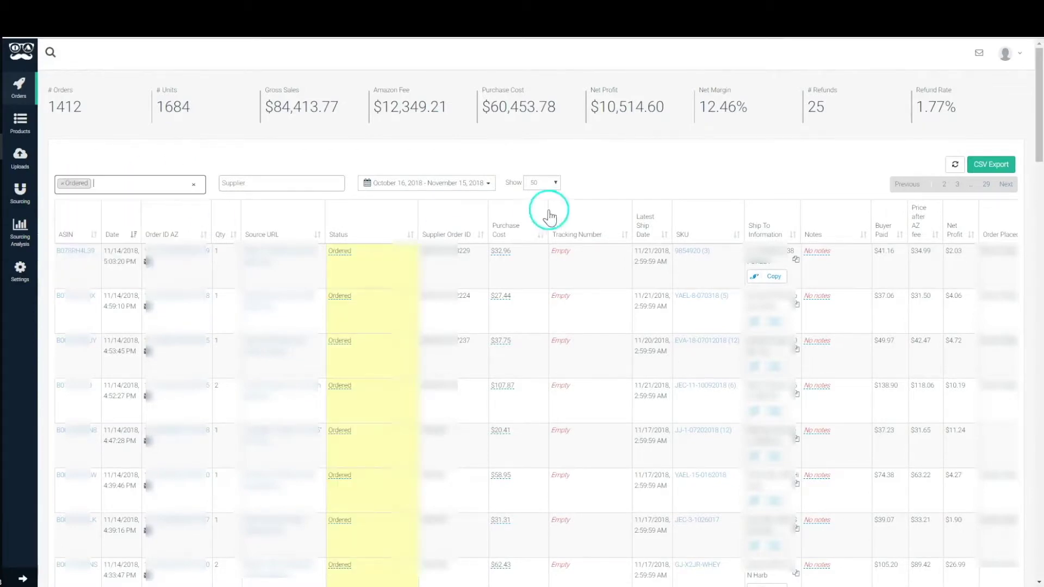
# - Sort the orders by Latest Ship Date and inspect the first order's ship date
pyautogui.click(646, 235)
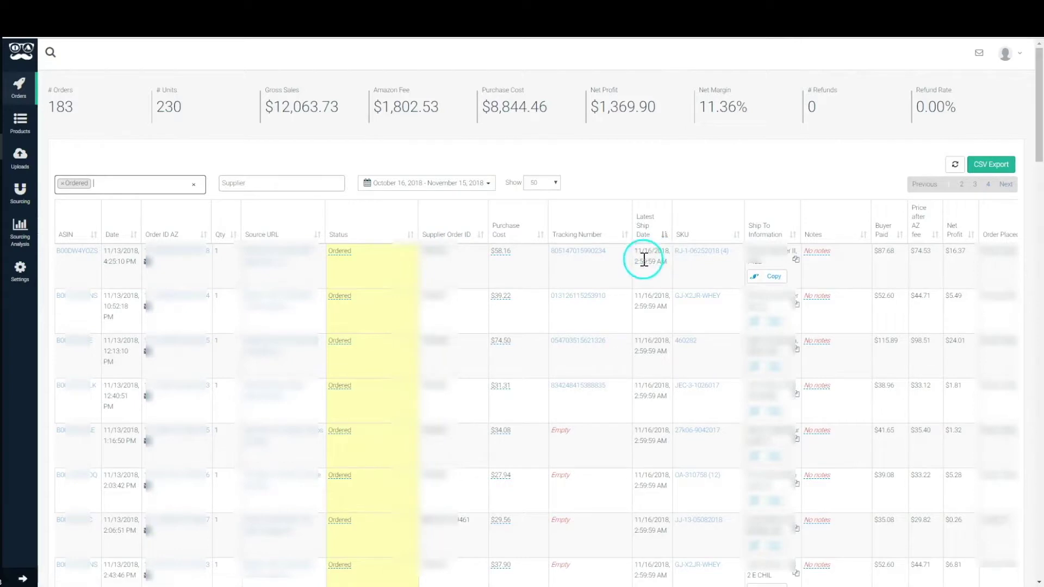
pyautogui.moveTo(636, 252); pyautogui.dragTo(672, 274)
pyautogui.click(649, 271)
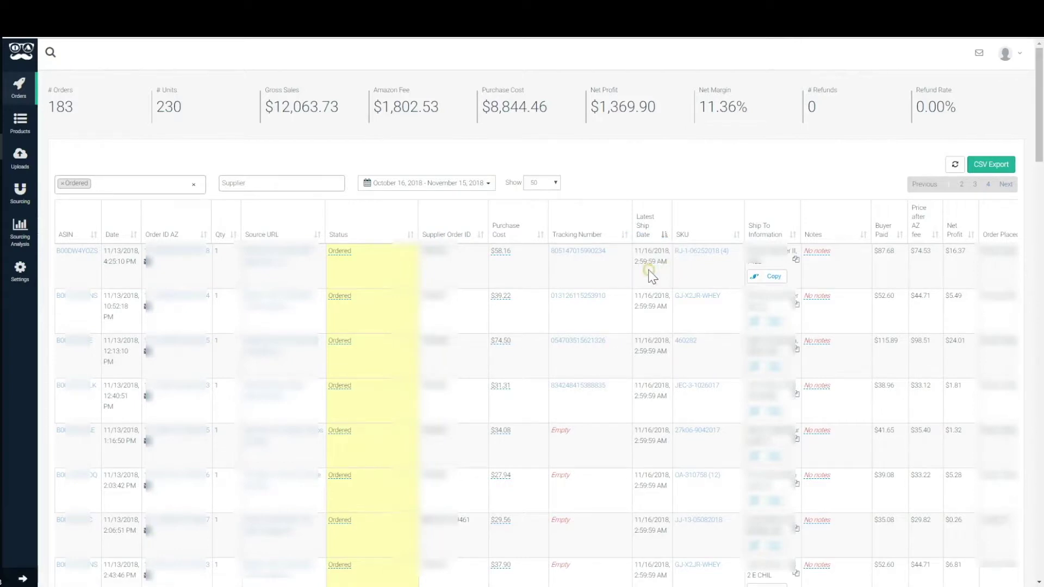
pyautogui.moveTo(640, 253); pyautogui.dragTo(675, 269)
pyautogui.click(651, 277)
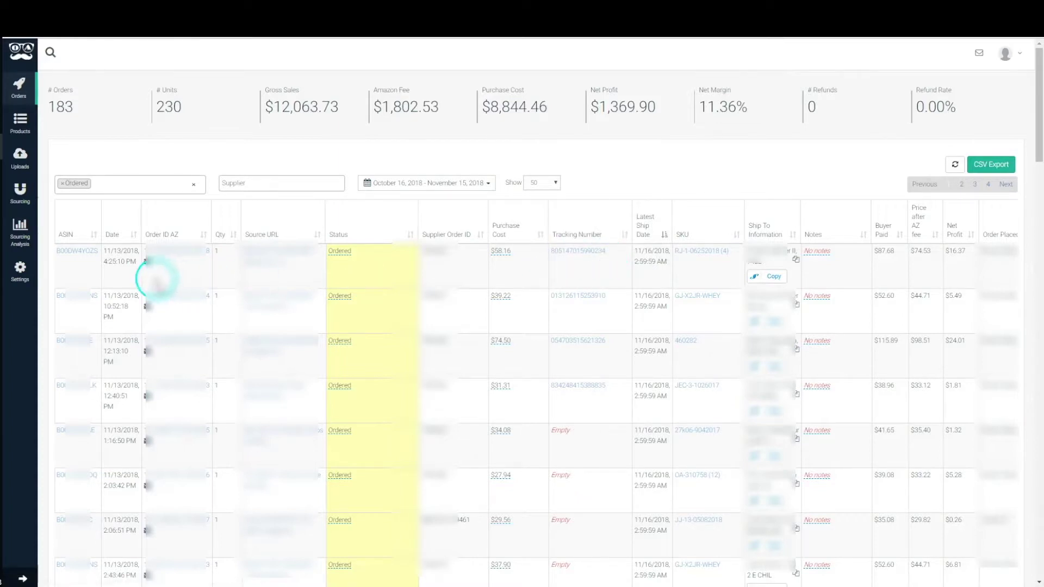
pyautogui.moveTo(586, 256)
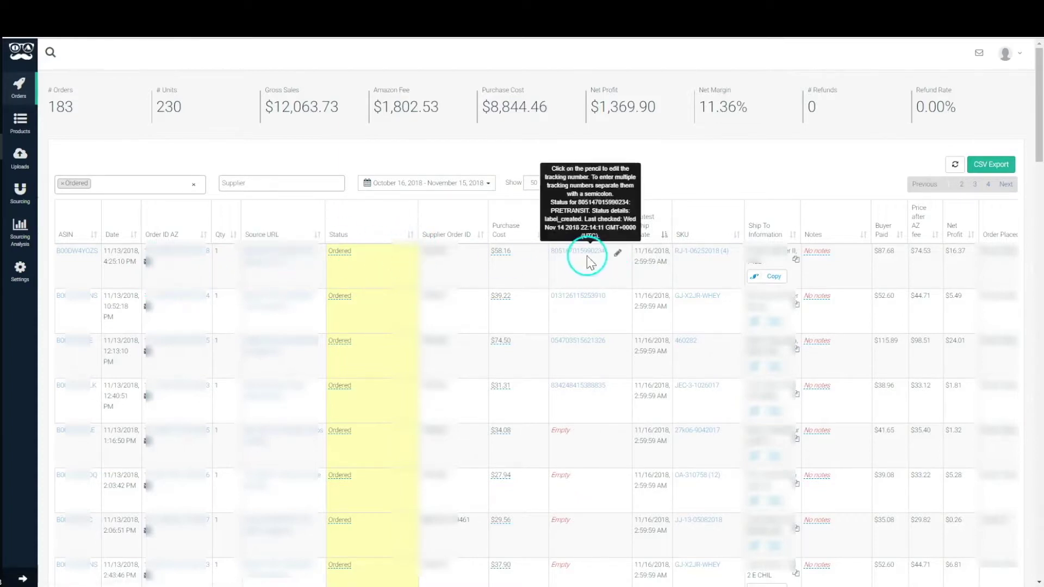
pyautogui.moveTo(637, 252); pyautogui.dragTo(668, 266)
pyautogui.click(637, 256)
pyautogui.click(667, 269)
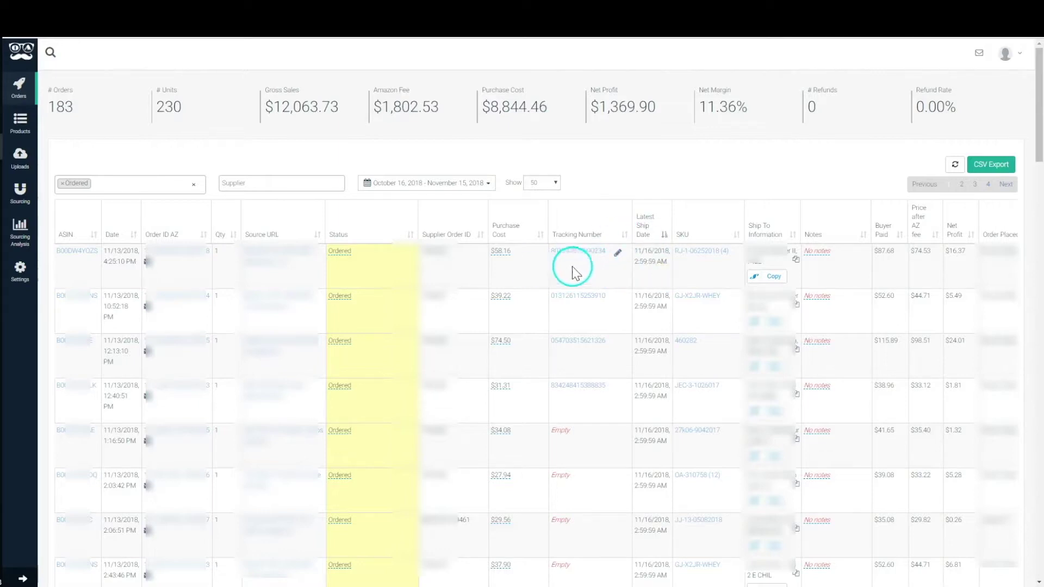
pyautogui.moveTo(616, 256)
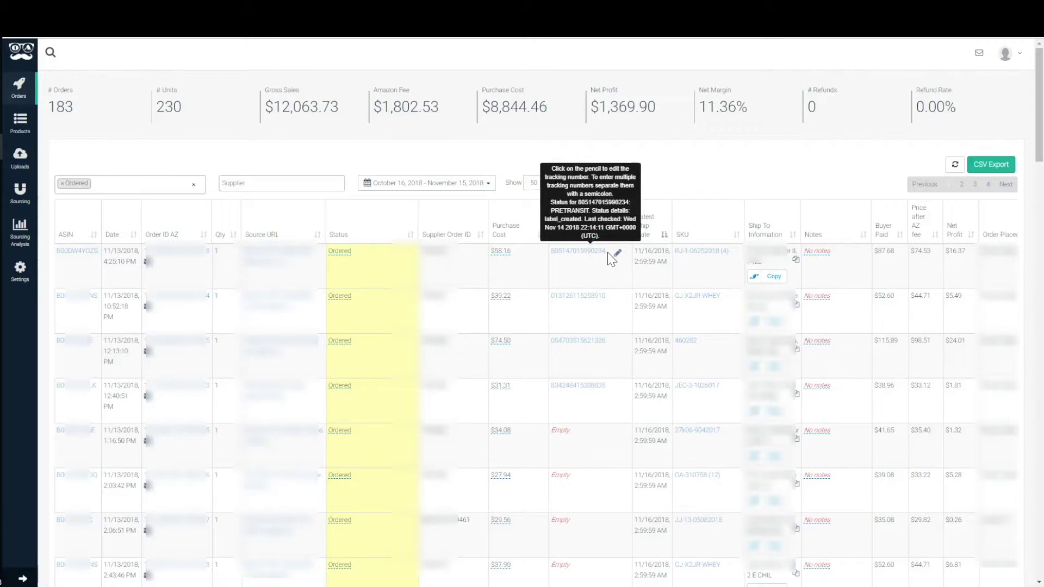
pyautogui.click(610, 270)
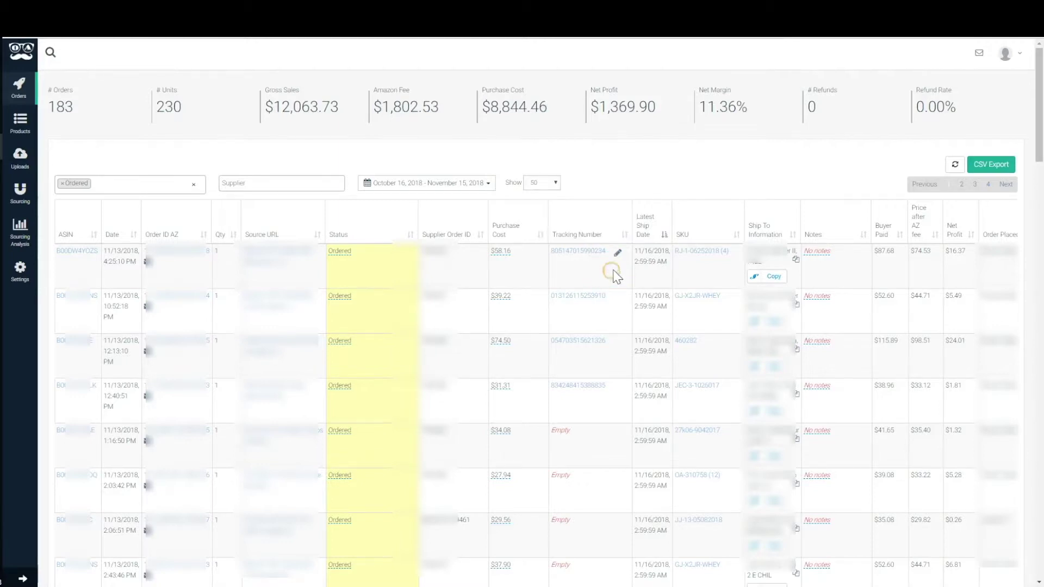
pyautogui.click(636, 264)
pyautogui.click(624, 270)
pyautogui.click(635, 253)
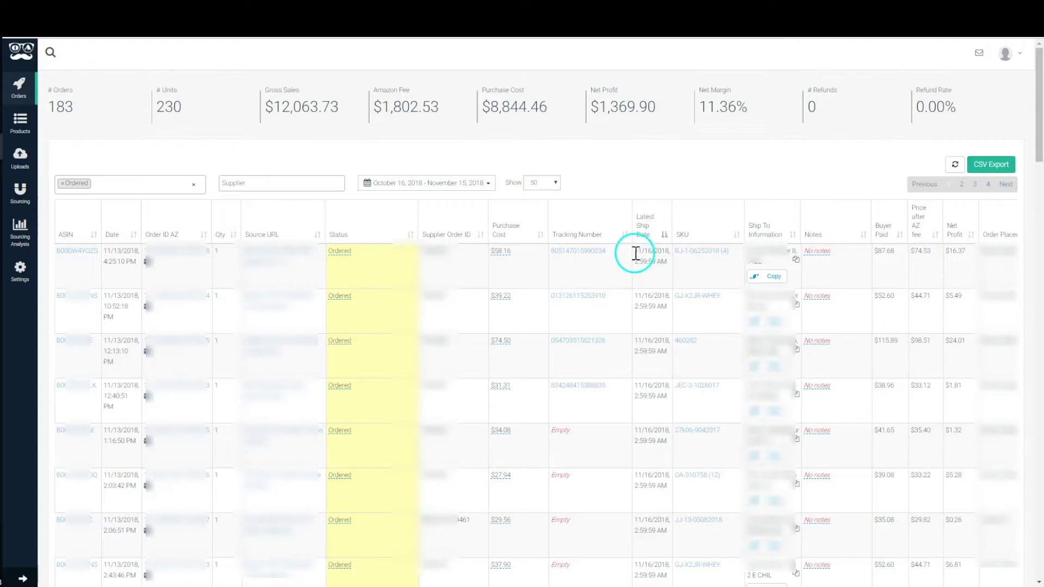
# - Enter quantity 3 for the 12:05:40 PM order and finish the inline edit
pyautogui.click(703, 251)
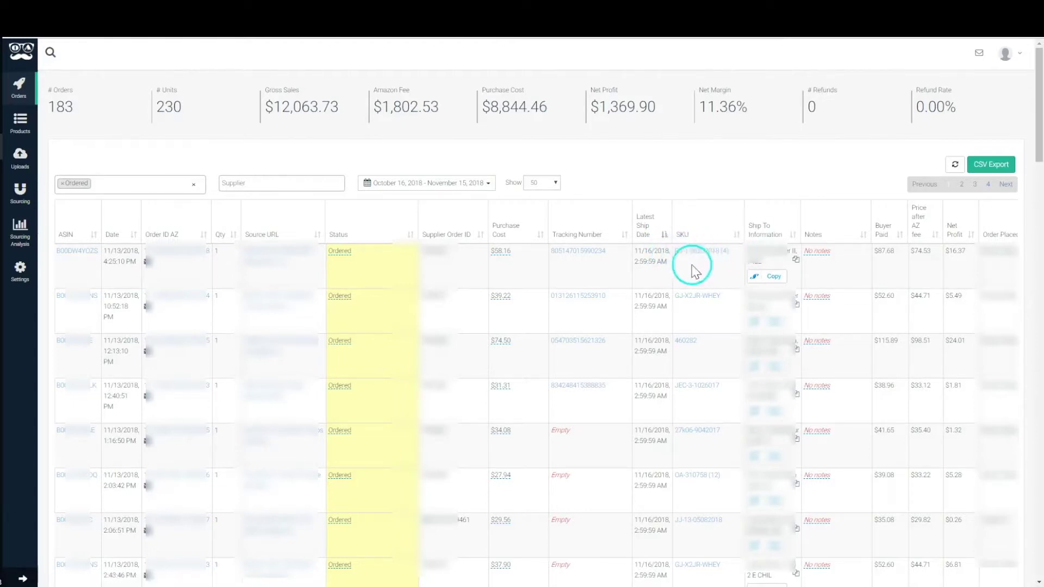
pyautogui.doubleClick(218, 252)
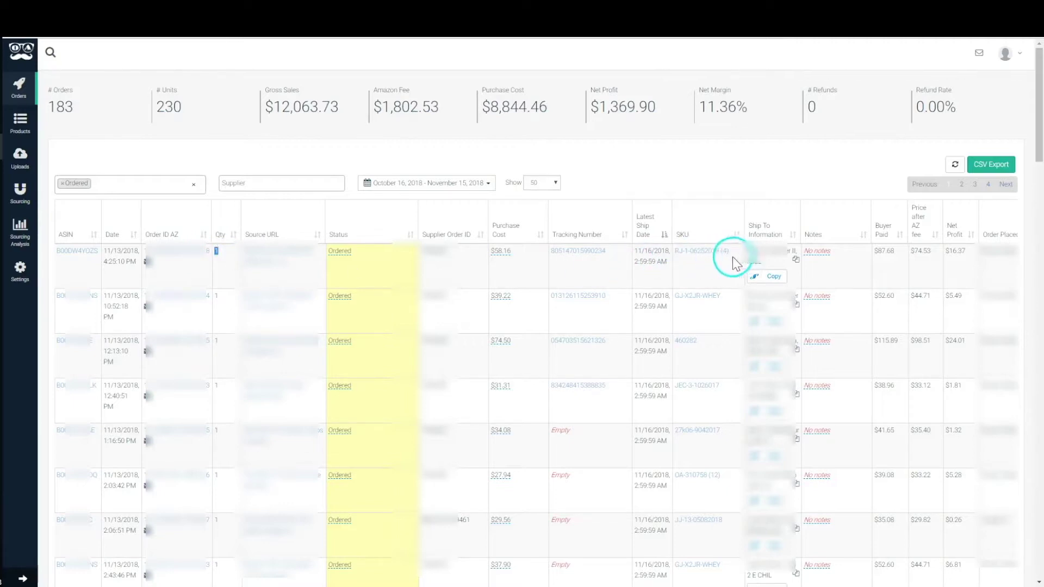
pyautogui.moveTo(724, 251); pyautogui.dragTo(674, 256)
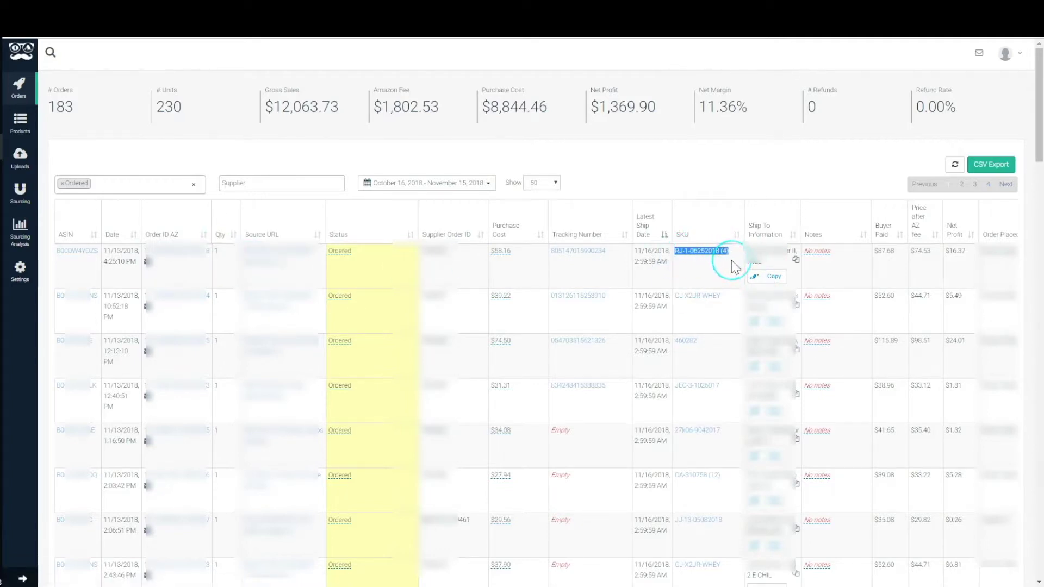
pyautogui.scroll(-7, 718, 332)
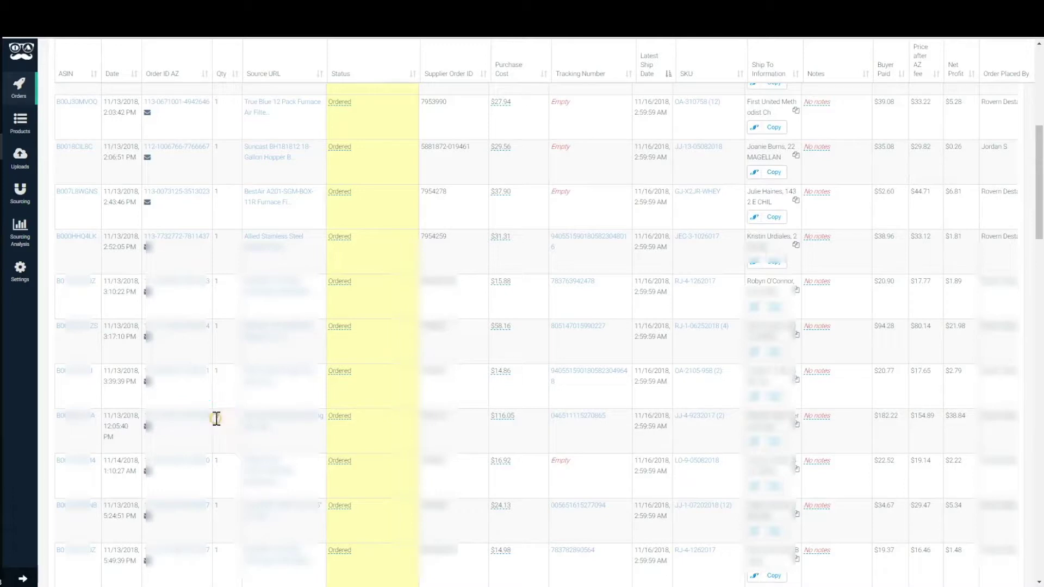
pyautogui.click(280, 429)
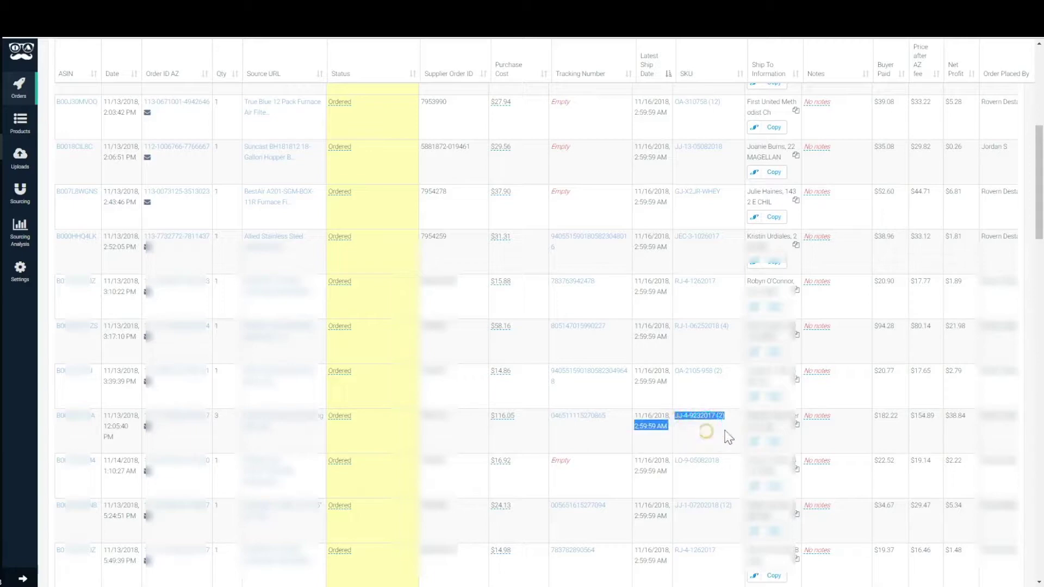
# - Select the second order's quantity value and part of its SKU
pyautogui.click(596, 270)
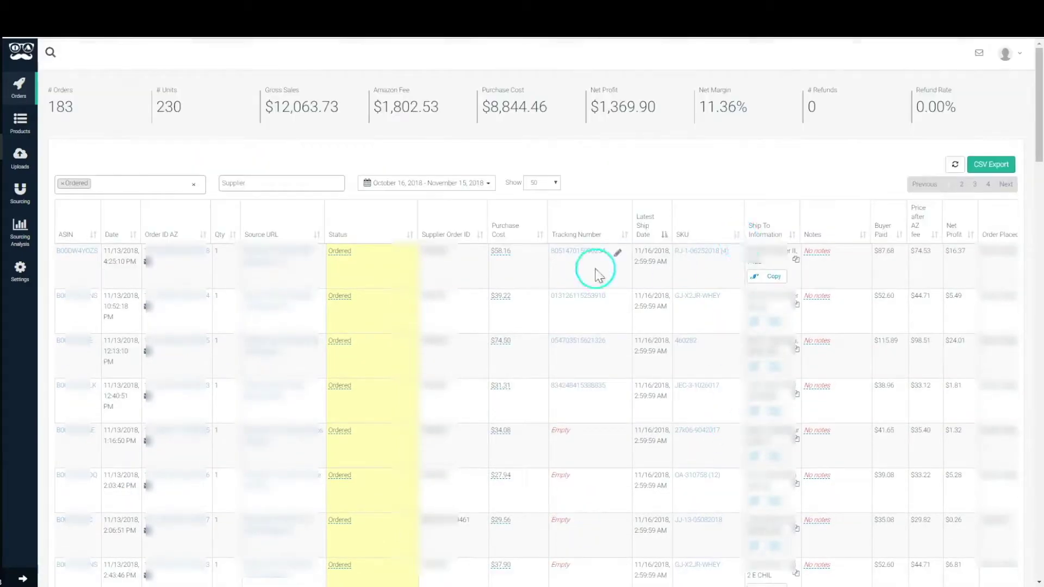
pyautogui.doubleClick(217, 297)
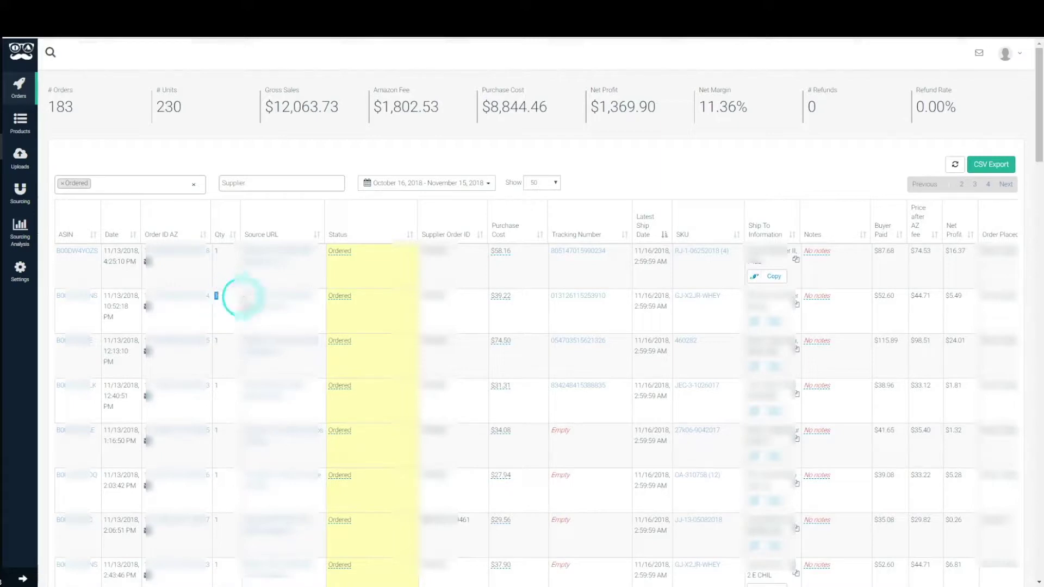
pyautogui.moveTo(726, 294); pyautogui.dragTo(687, 301)
pyautogui.click(729, 311)
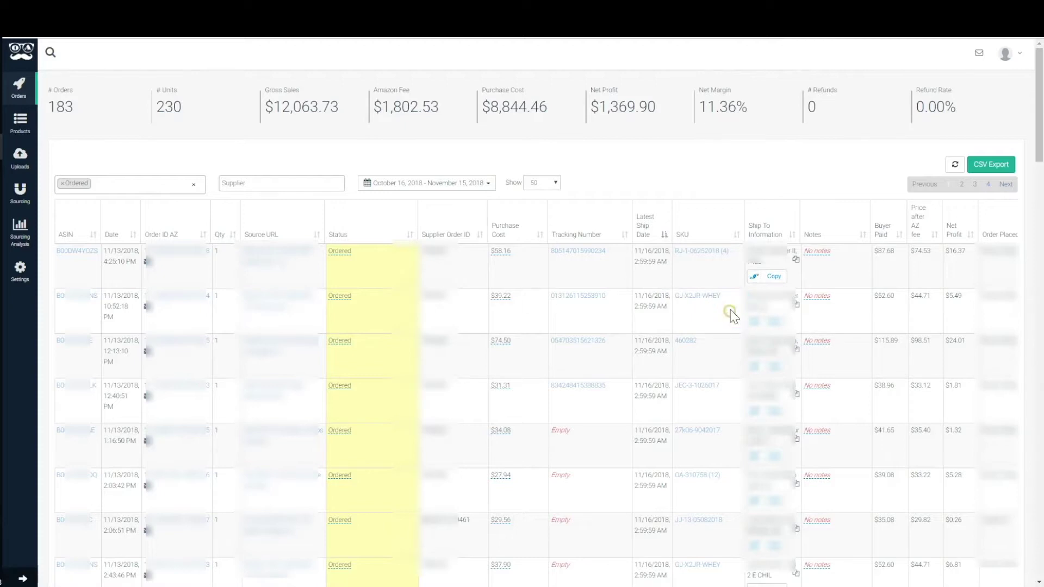
pyautogui.rightClick(679, 305)
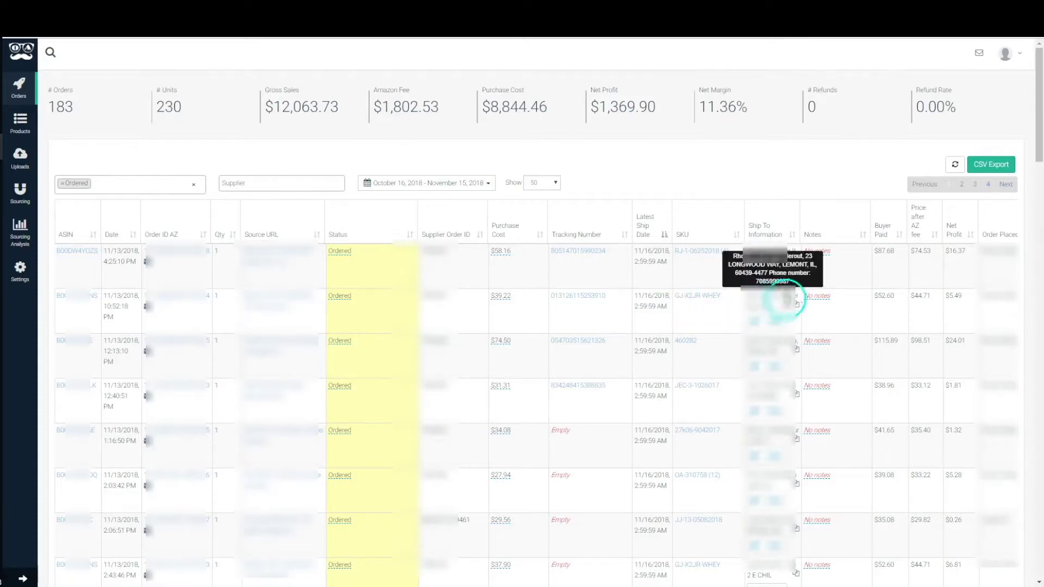
pyautogui.moveTo(795, 267)
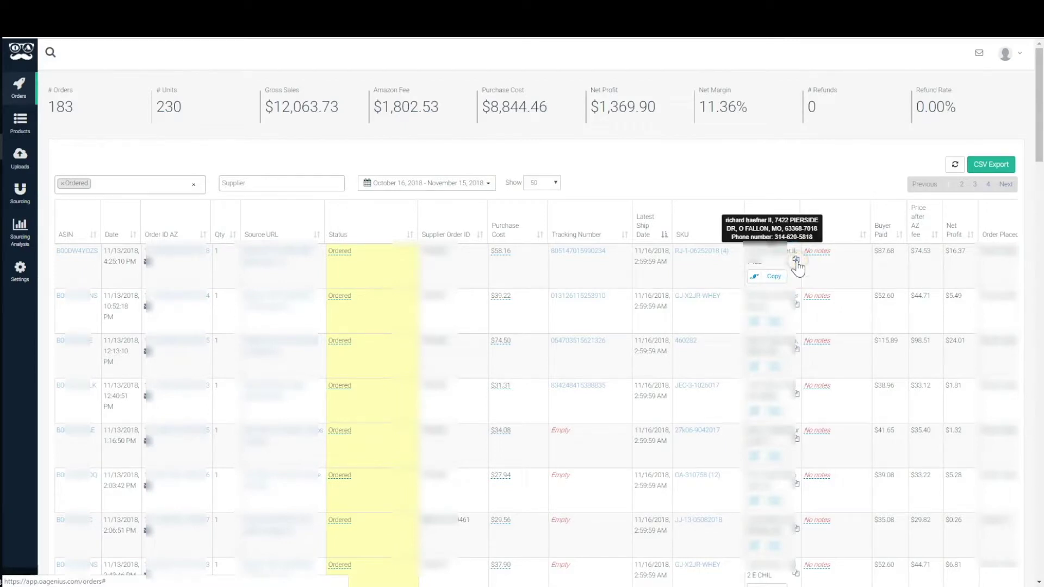
pyautogui.click(796, 265)
pyautogui.click(797, 265)
pyautogui.click(824, 283)
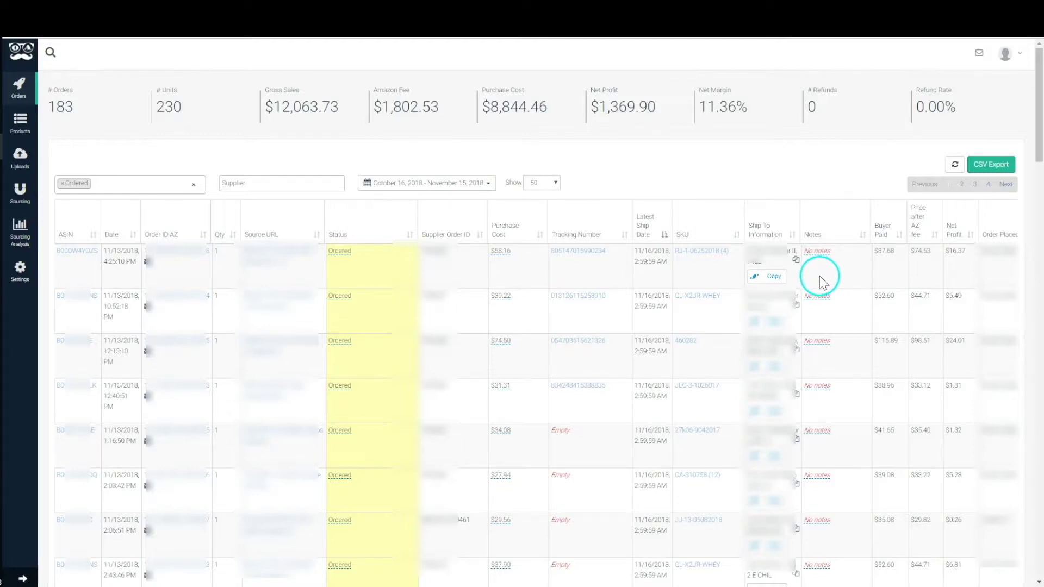
pyautogui.click(771, 279)
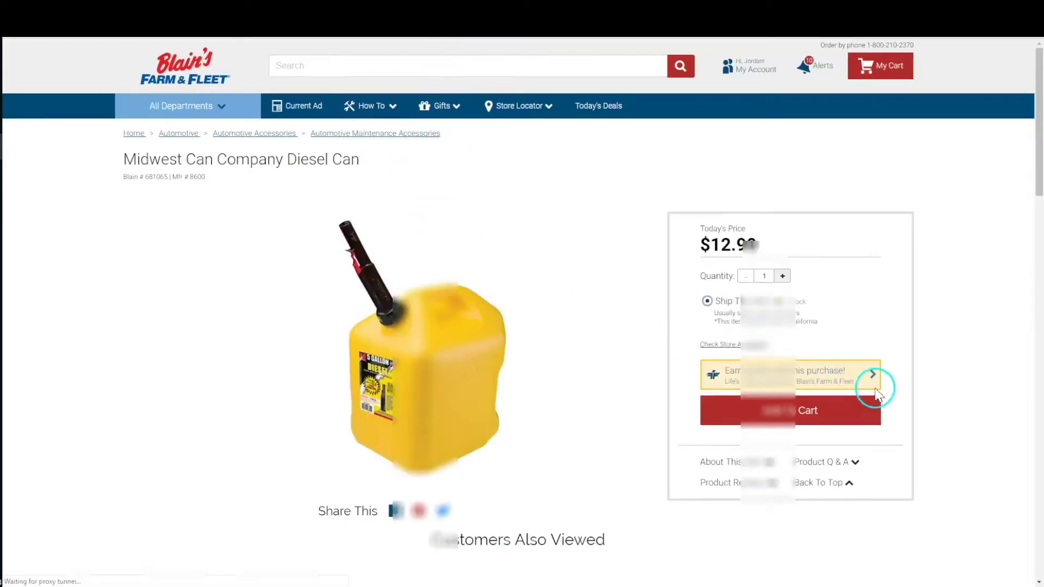
# - Add the Midwest Can Company Diesel Can to the cart and proceed to checkout
pyautogui.click(793, 416)
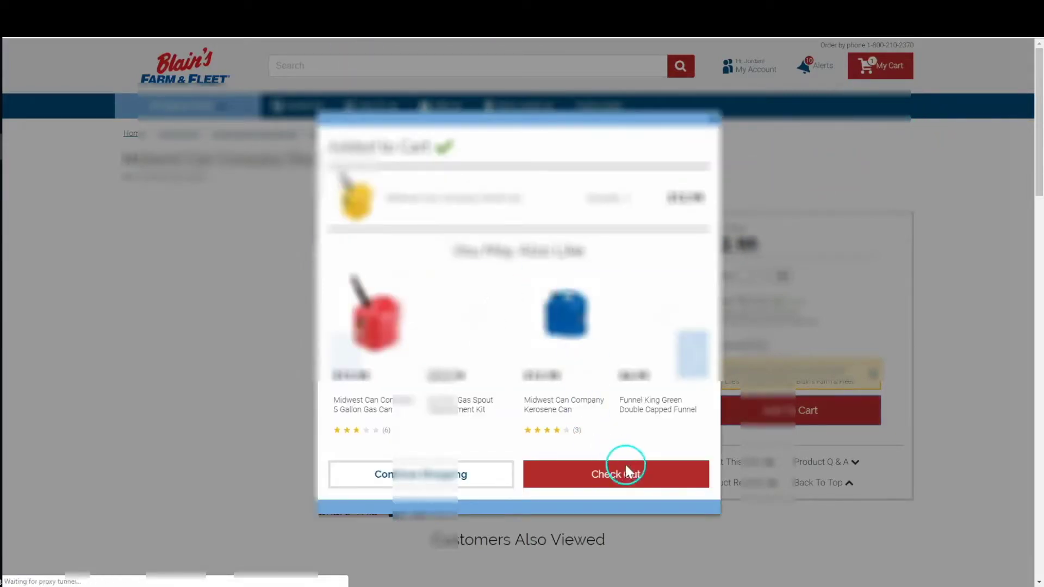
pyautogui.click(644, 473)
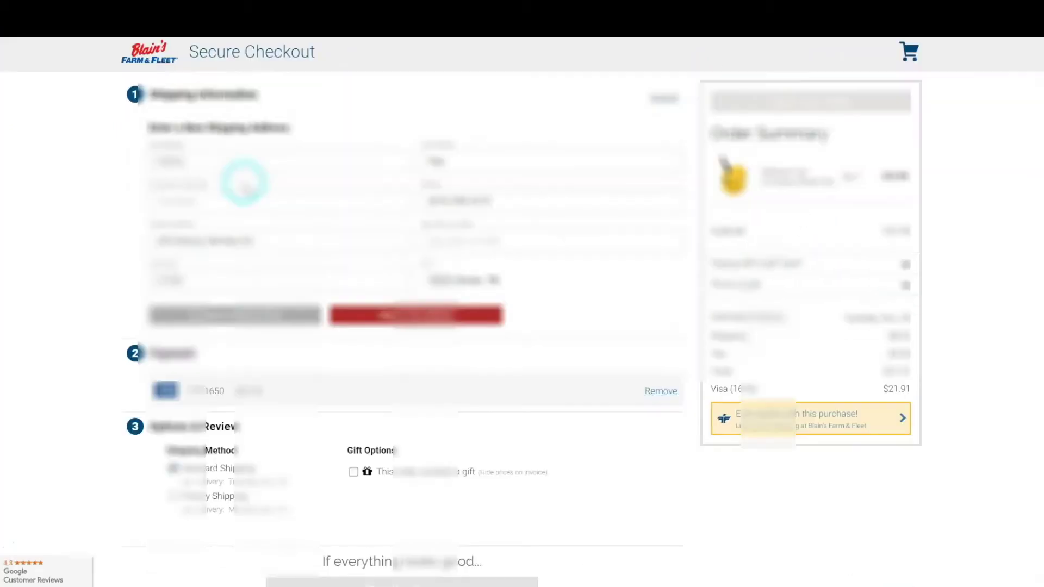
pyautogui.click(420, 315)
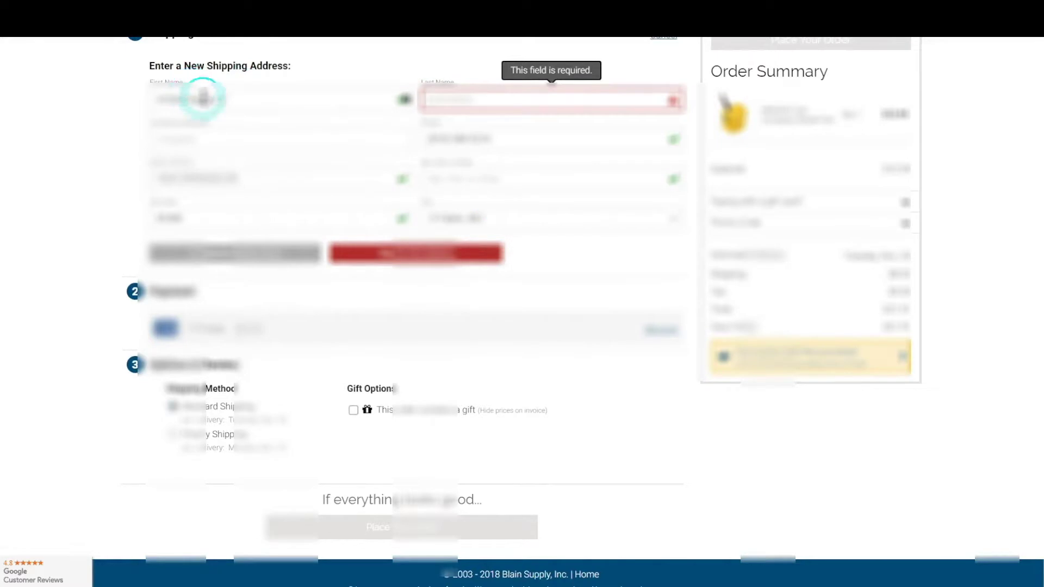
# - Move the customer's last name into the Last Name field and confirm the shipping address
pyautogui.moveTo(186, 100); pyautogui.dragTo(379, 101)
pyautogui.hotkey('ctrl', 'x')
pyautogui.click(605, 111)
pyautogui.hotkey('ctrl', 'v')
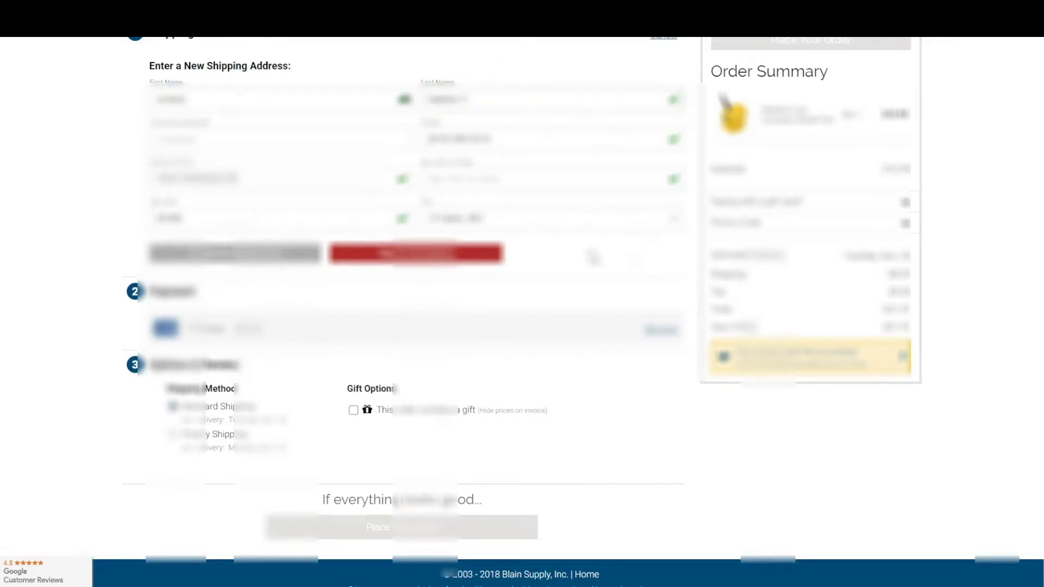
pyautogui.click(429, 255)
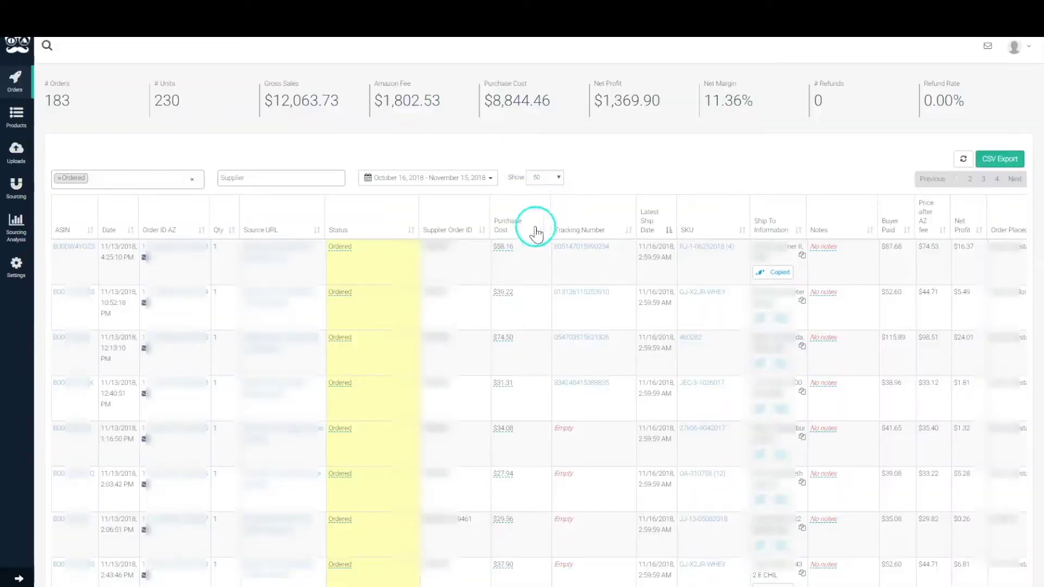
pyautogui.click(343, 248)
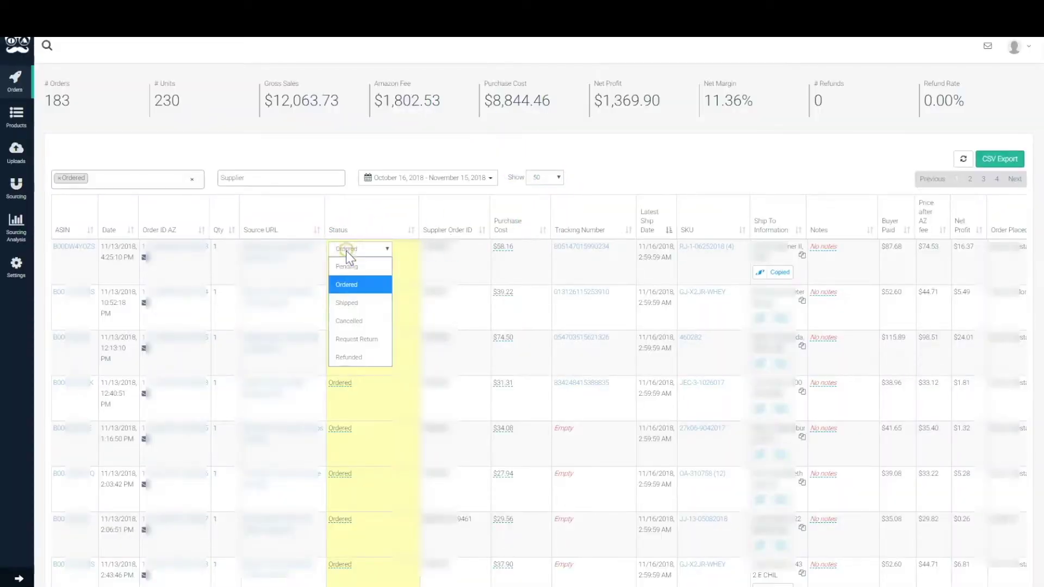
pyautogui.click(354, 285)
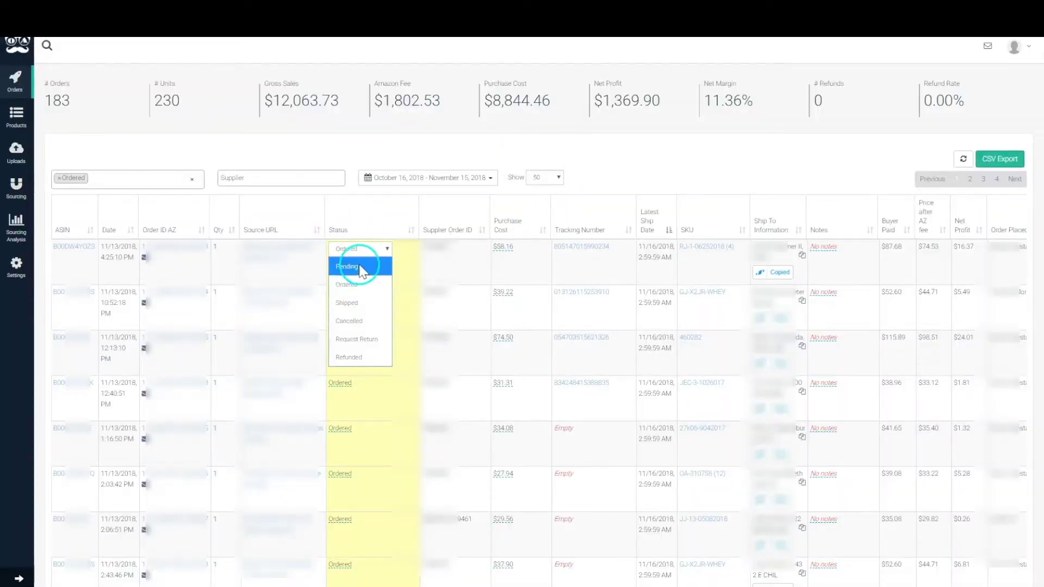
pyautogui.click(421, 254)
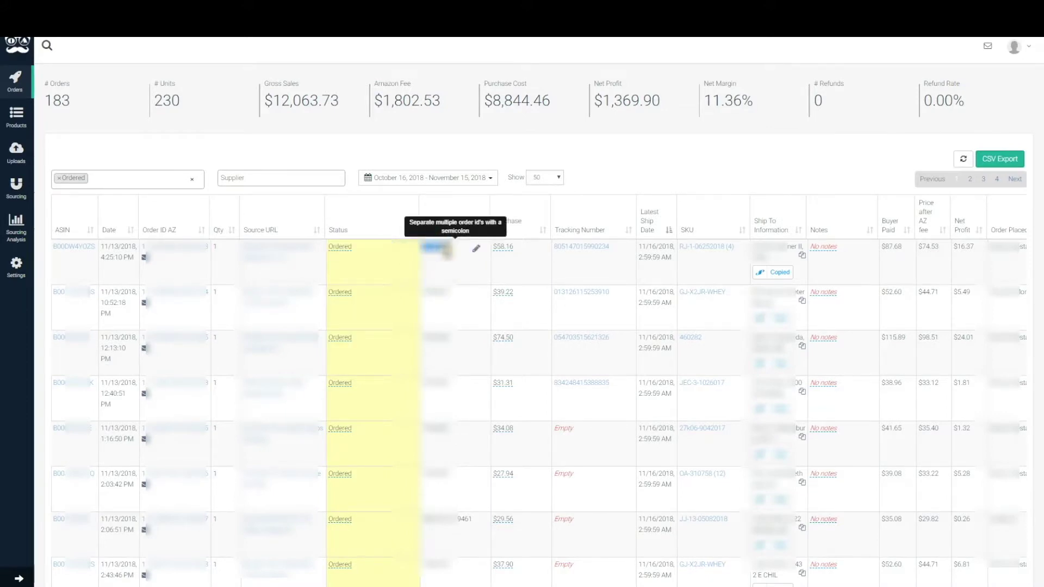
pyautogui.click(492, 251)
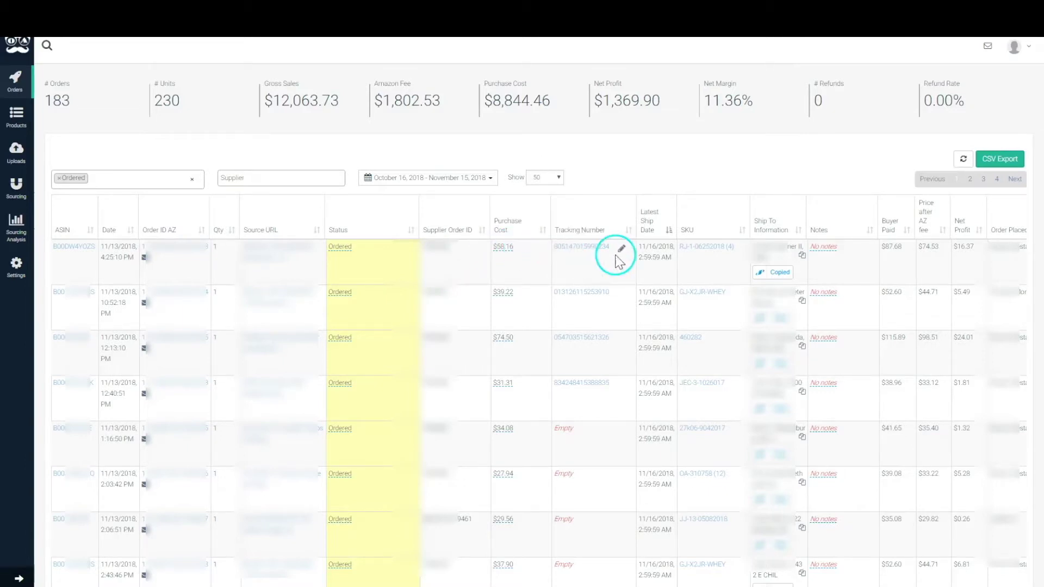
pyautogui.moveTo(590, 255)
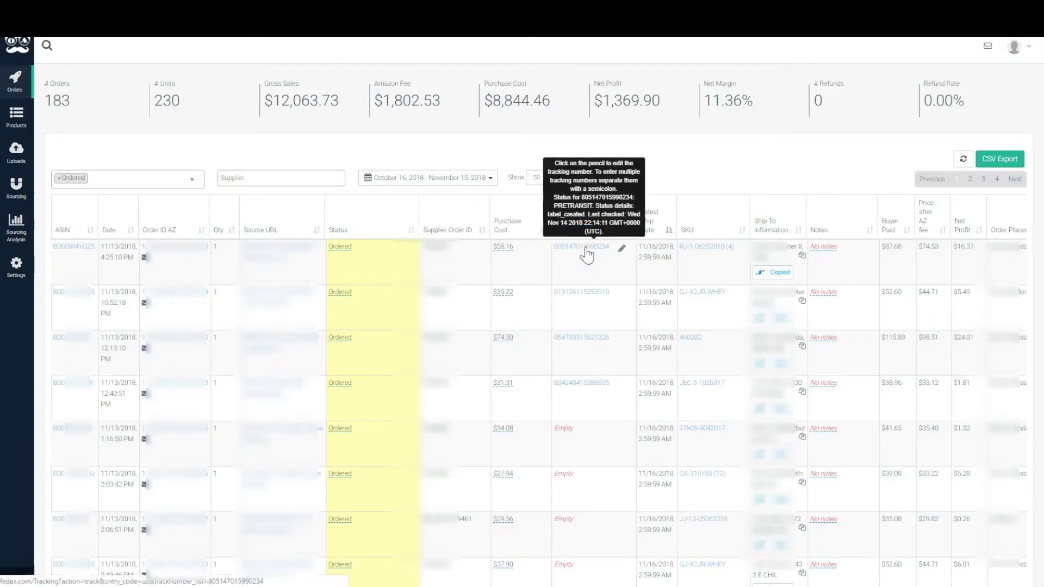
pyautogui.click(591, 296)
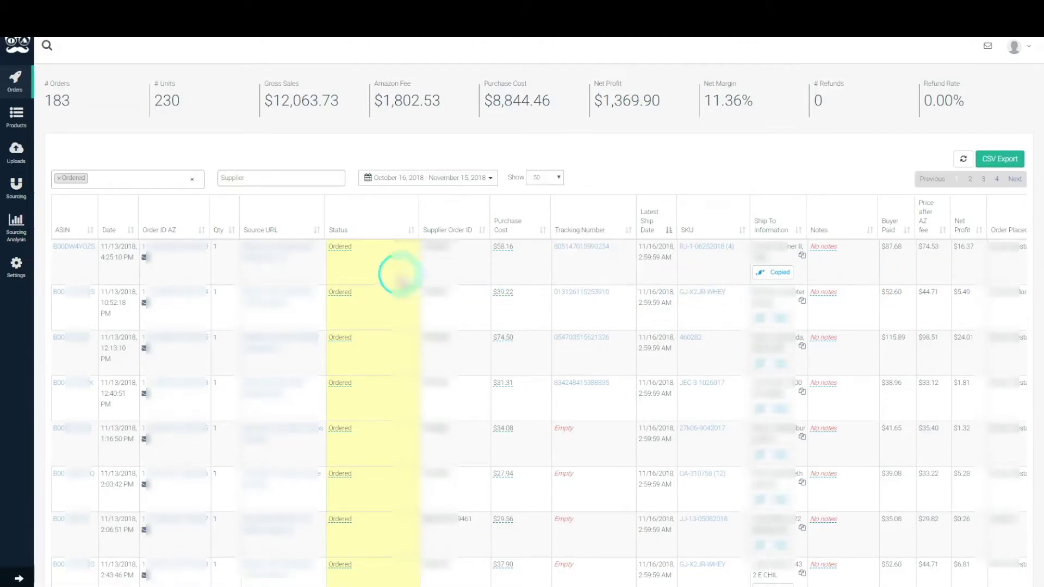
# - Save the note 'this is a test note' dated 11/14/2018 on the first order, then review it
pyautogui.click(822, 247)
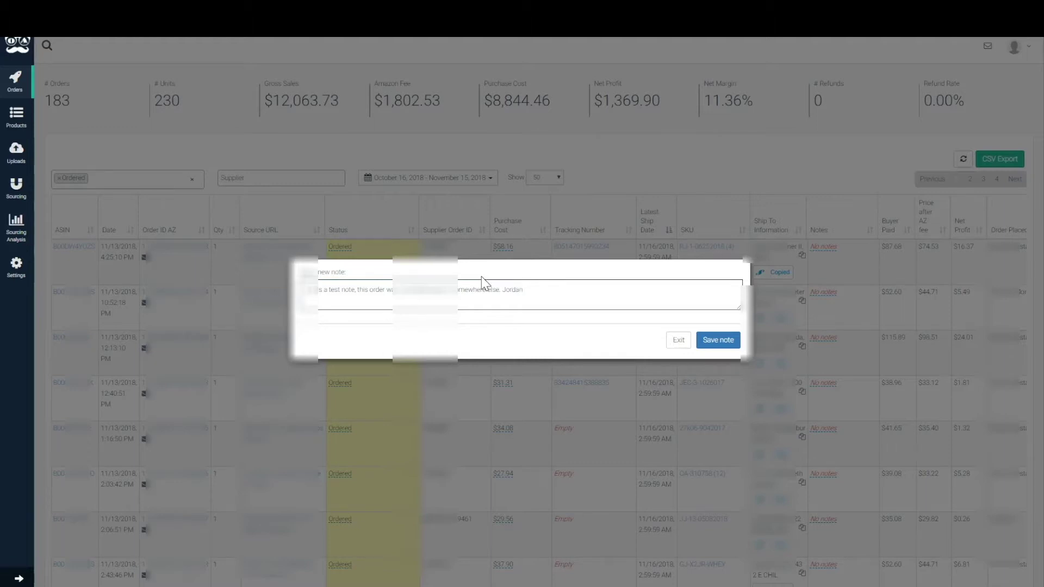
pyautogui.click(734, 337)
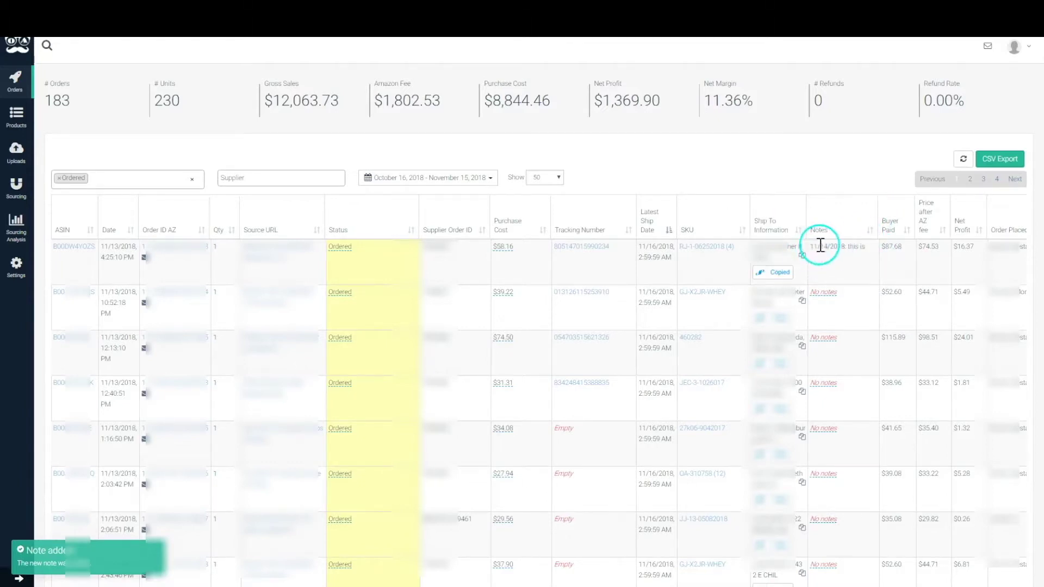
pyautogui.doubleClick(837, 247)
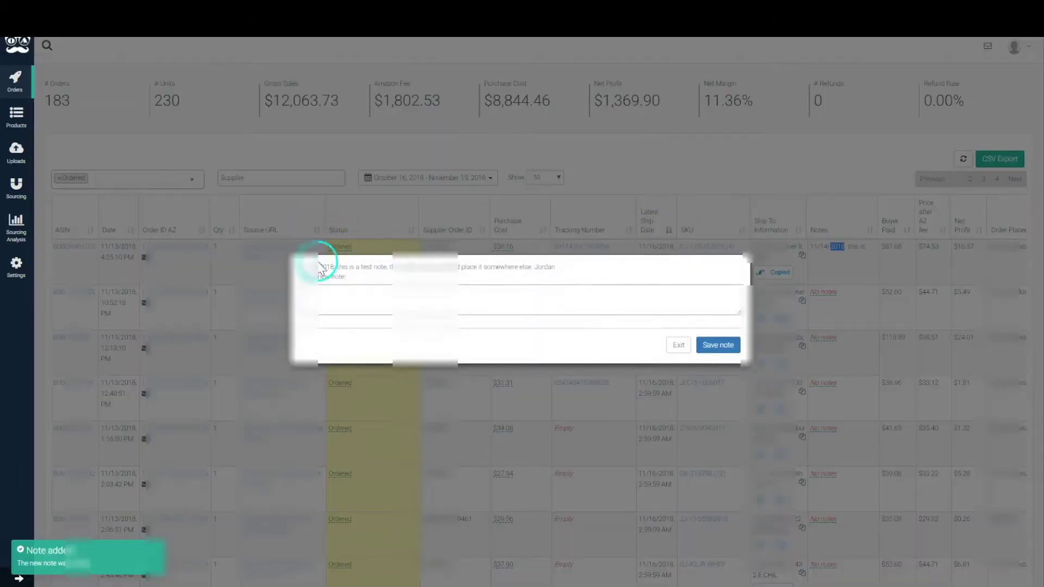
pyautogui.click(716, 346)
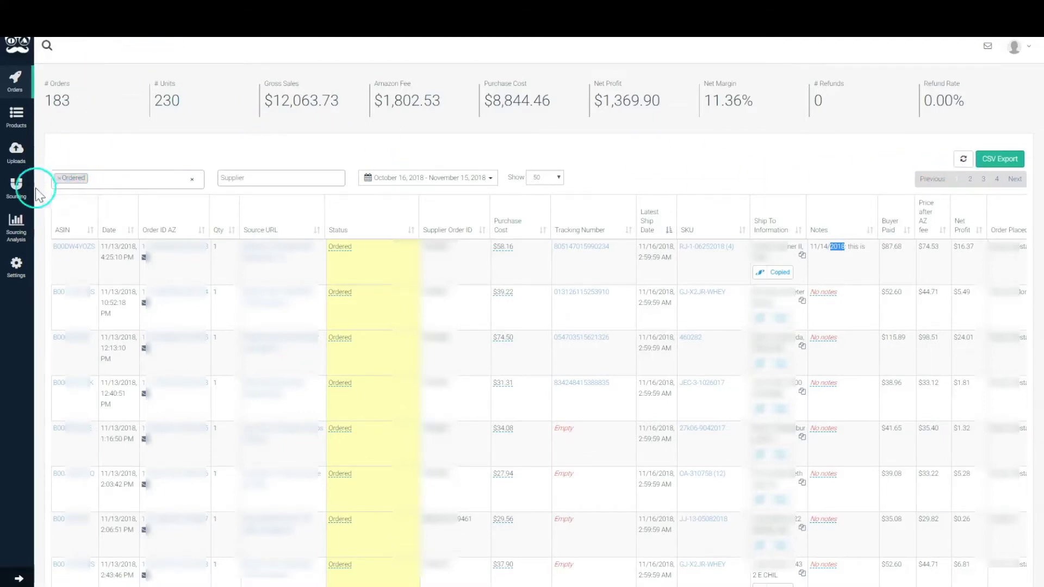
# - Search orders for the note's name, reapply the Ordered filter, and check the first order's notes
pyautogui.click(58, 177)
pyautogui.click(104, 52)
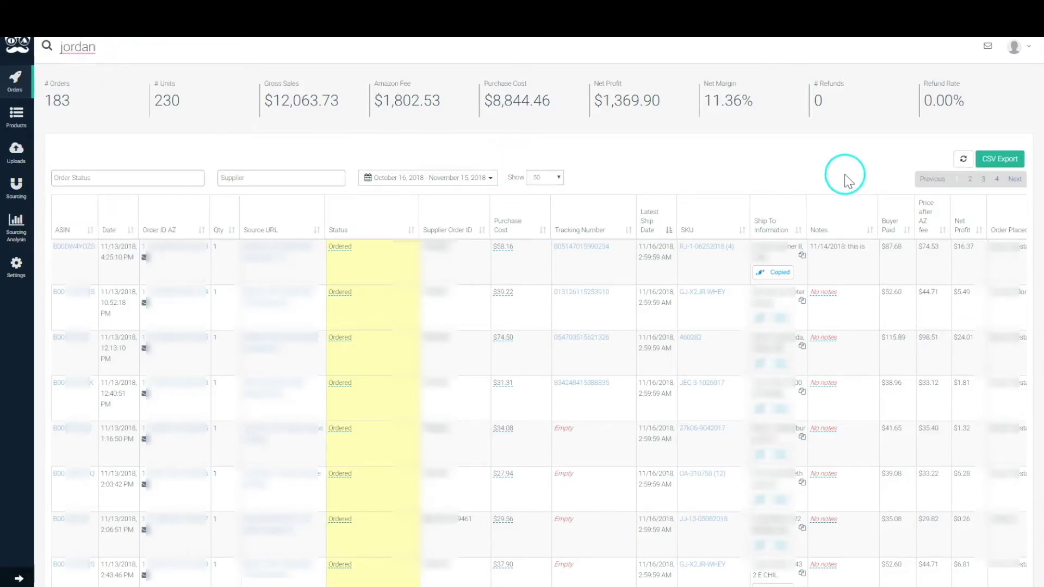
pyautogui.press('Return')
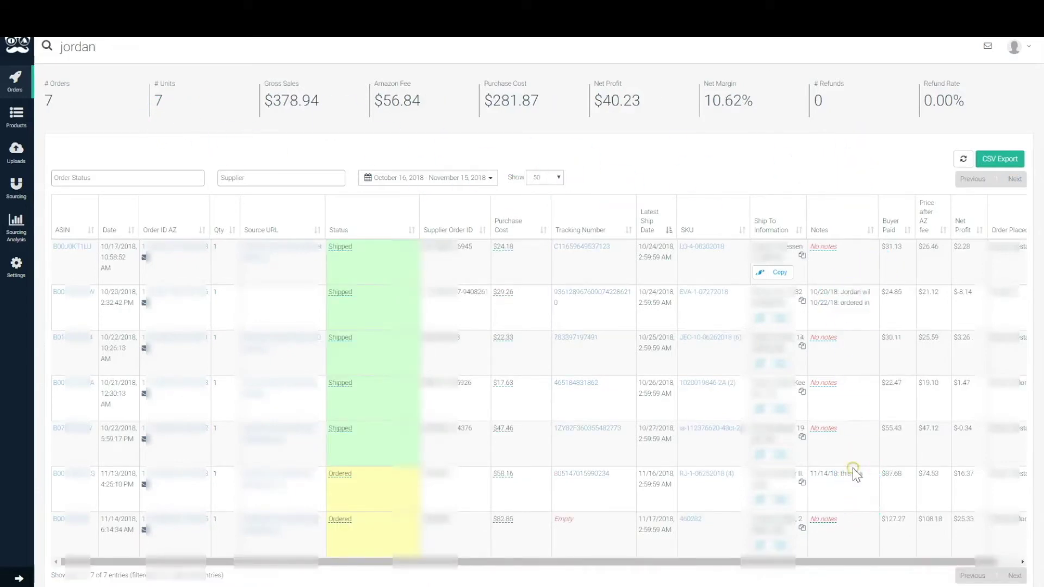
pyautogui.click(151, 176)
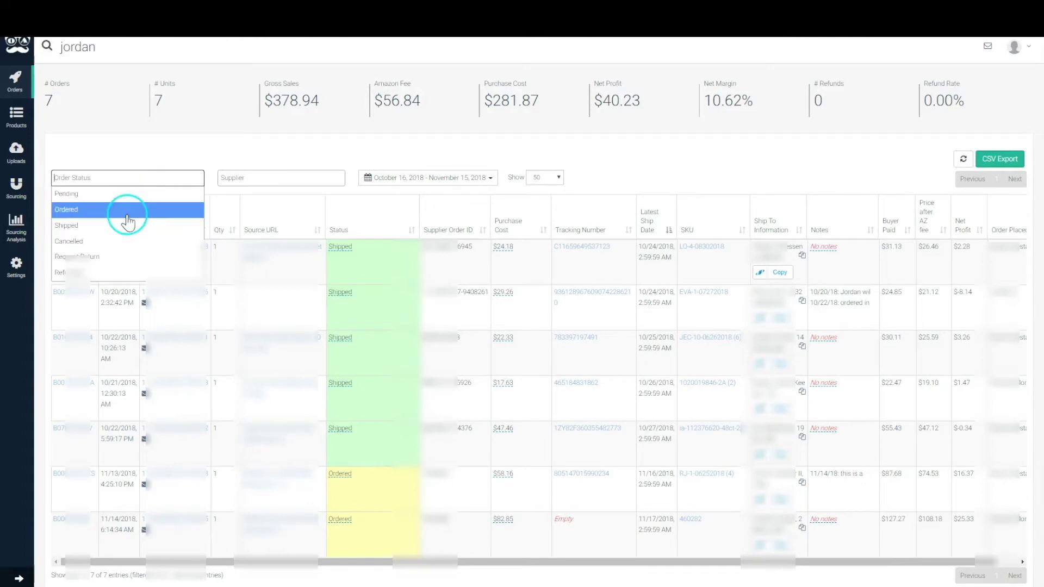
pyautogui.click(128, 210)
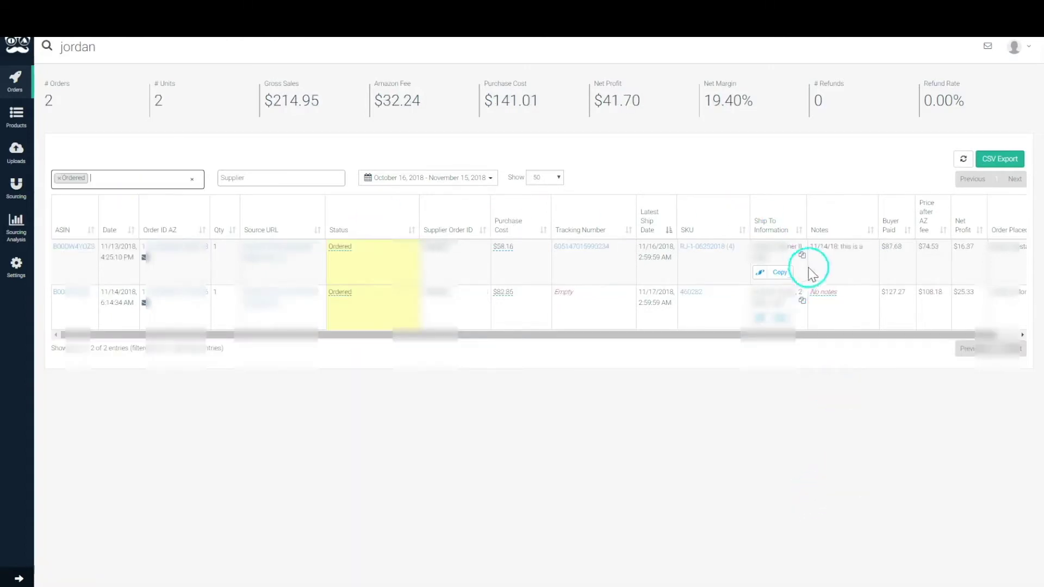
pyautogui.doubleClick(846, 246)
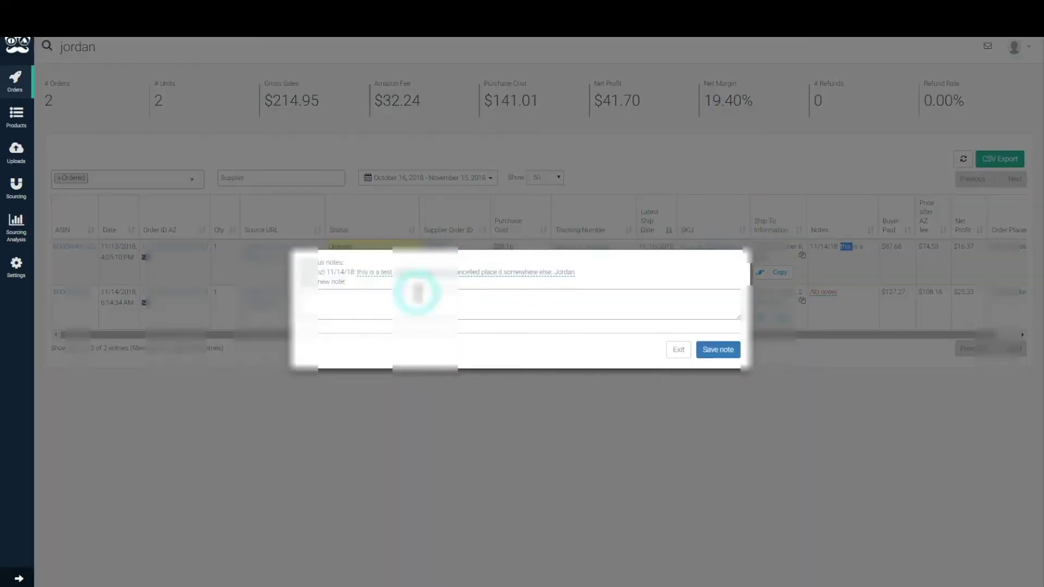
pyautogui.click(677, 359)
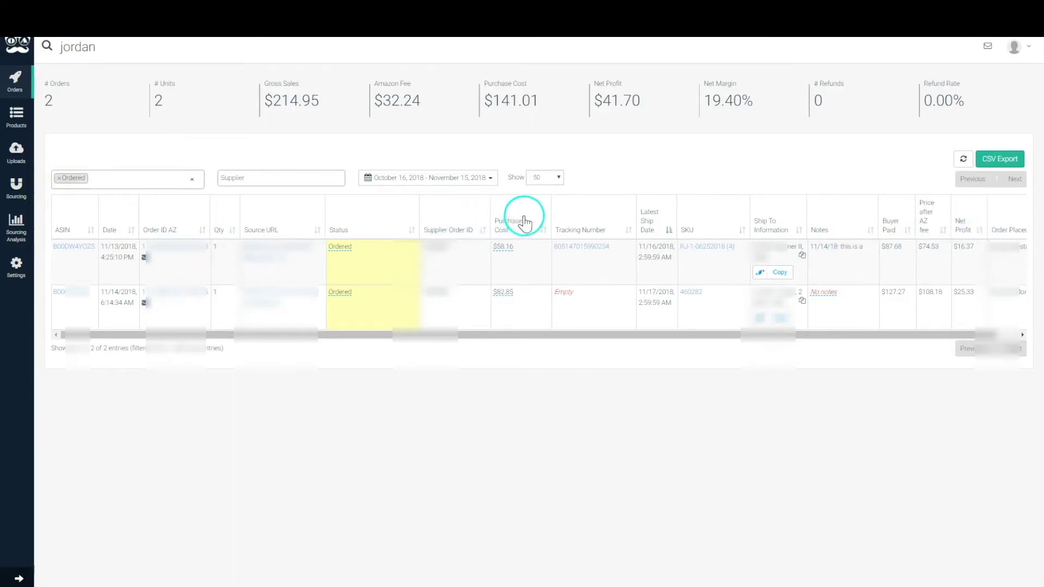
pyautogui.moveTo(525, 221); pyautogui.dragTo(546, 226)
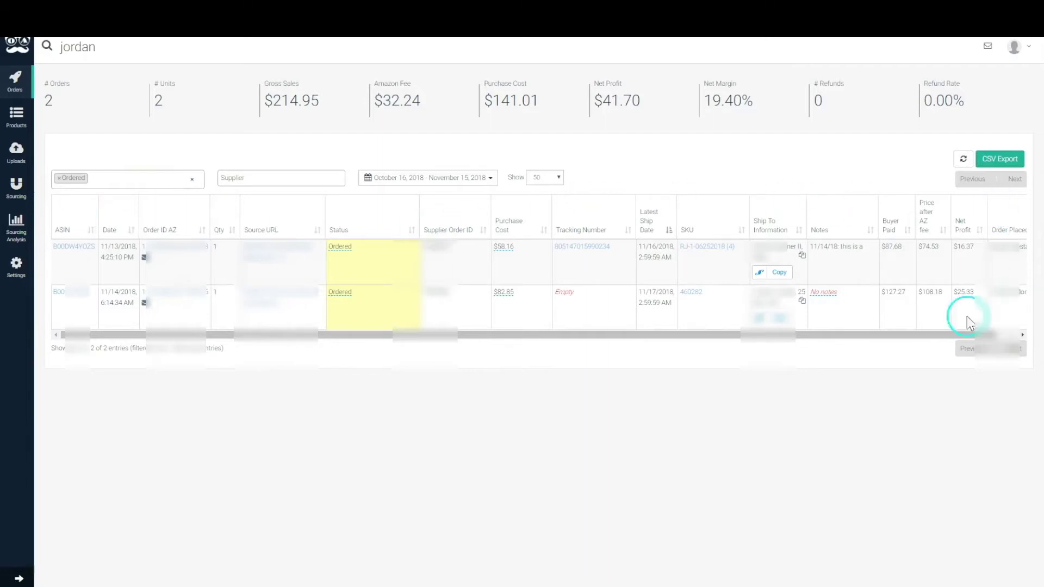
pyautogui.moveTo(884, 333); pyautogui.dragTo(634, 342)
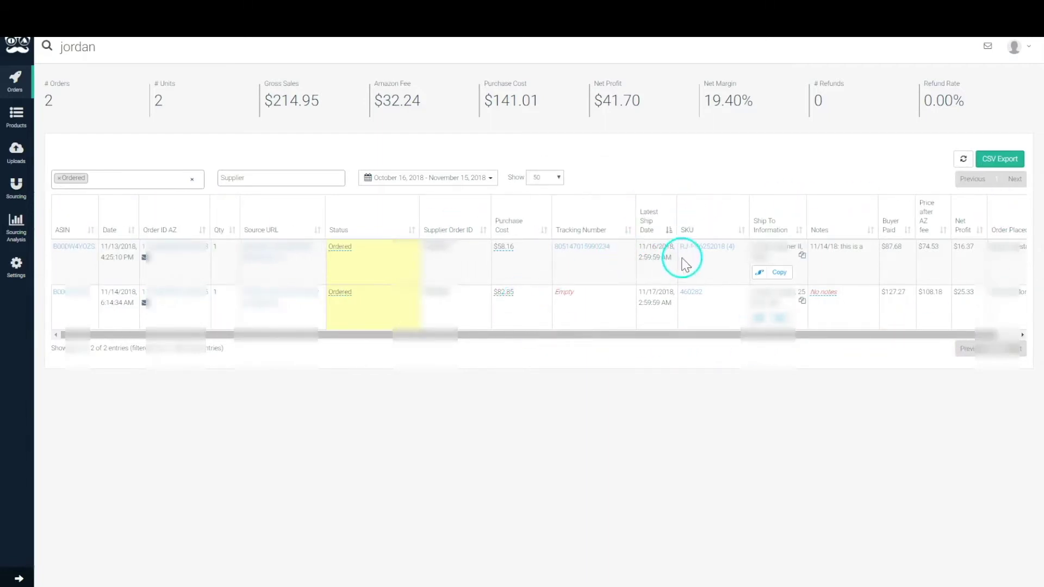
pyautogui.moveTo(768, 338); pyautogui.dragTo(829, 240)
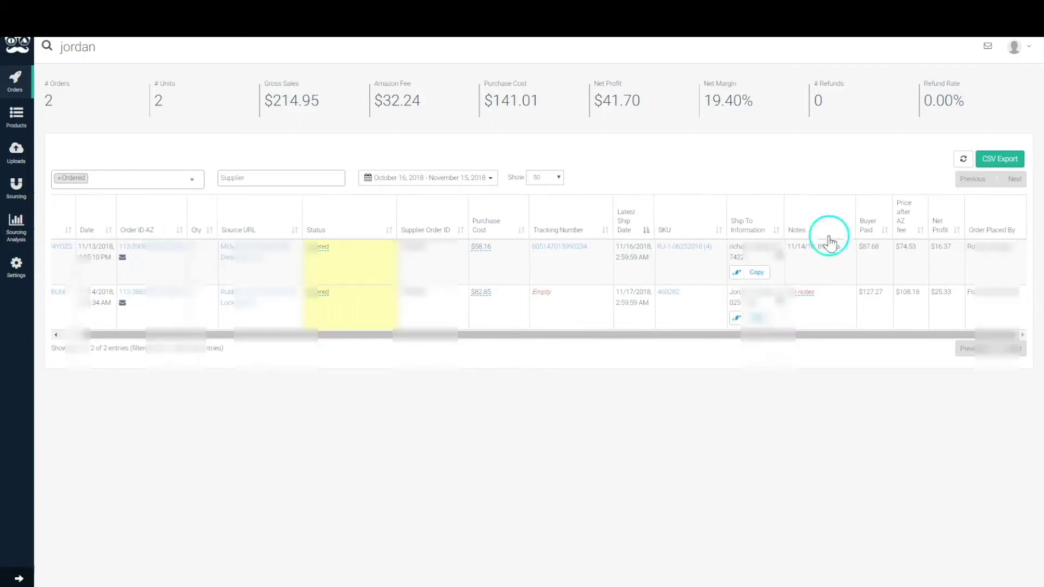
pyautogui.moveTo(240, 233)
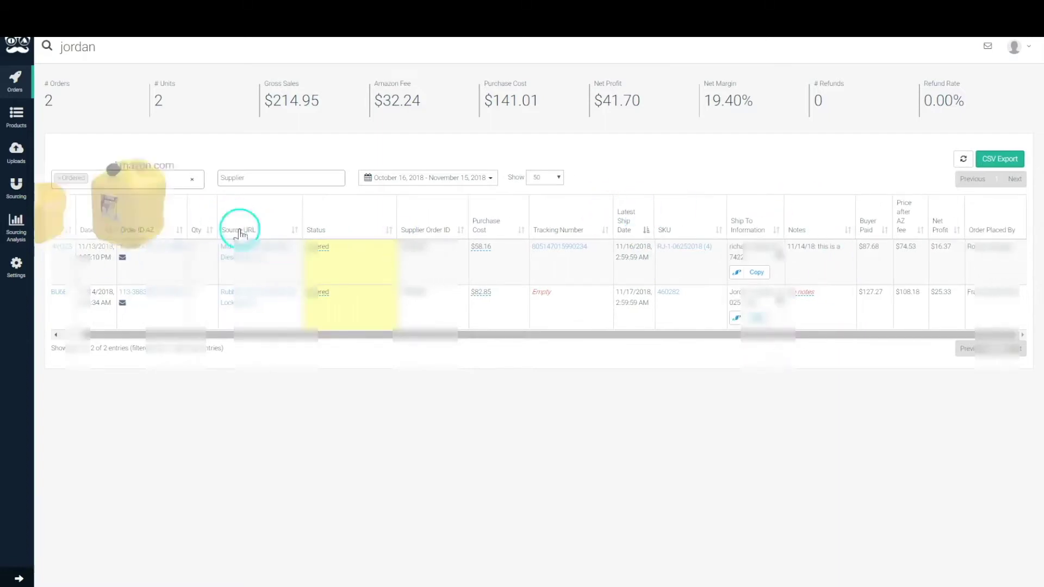
pyautogui.moveTo(765, 337); pyautogui.dragTo(866, 327)
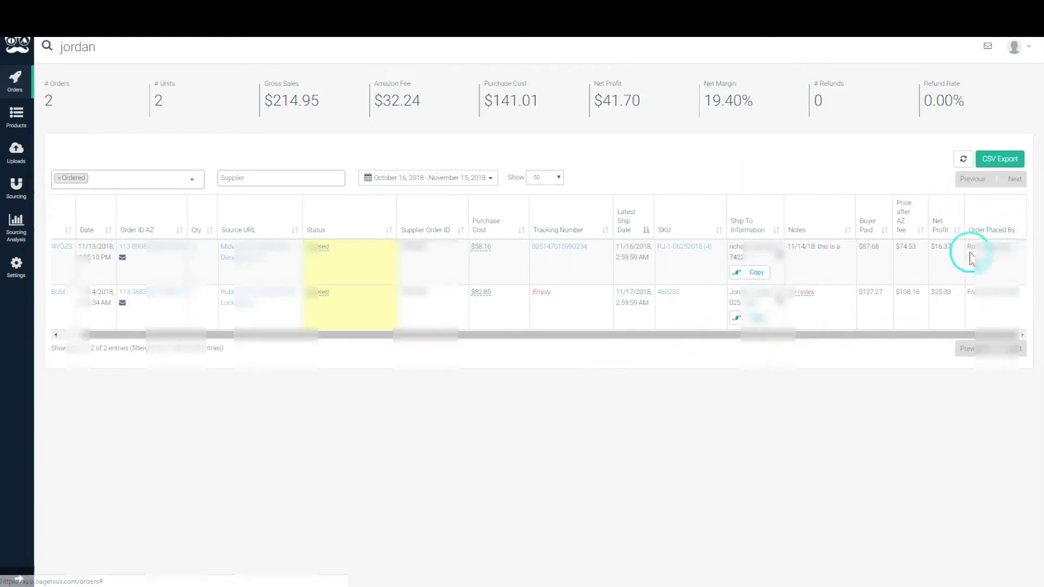
pyautogui.moveTo(967, 246)
pyautogui.mouseDown()
pyautogui.moveTo(1020, 255)
pyautogui.moveTo(968, 251)
pyautogui.mouseUp()
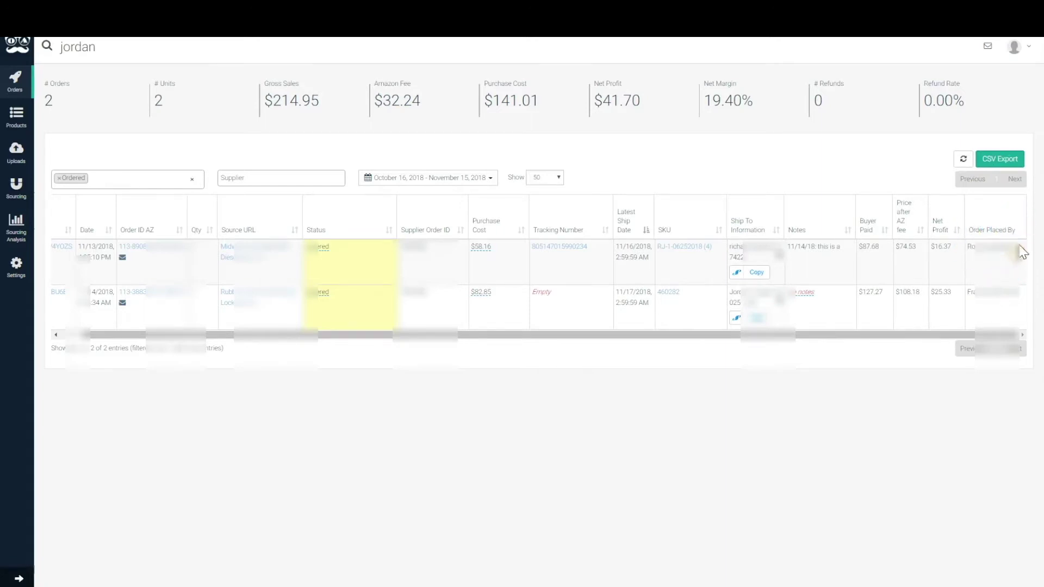
pyautogui.click(341, 257)
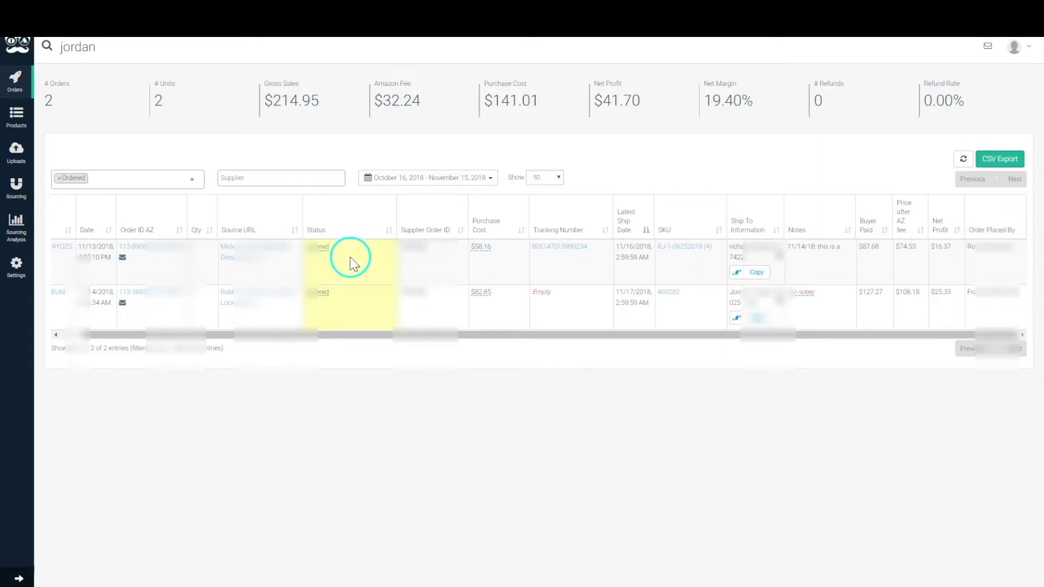
pyautogui.click(986, 280)
pyautogui.click(971, 306)
pyautogui.moveTo(969, 293); pyautogui.dragTo(1017, 294)
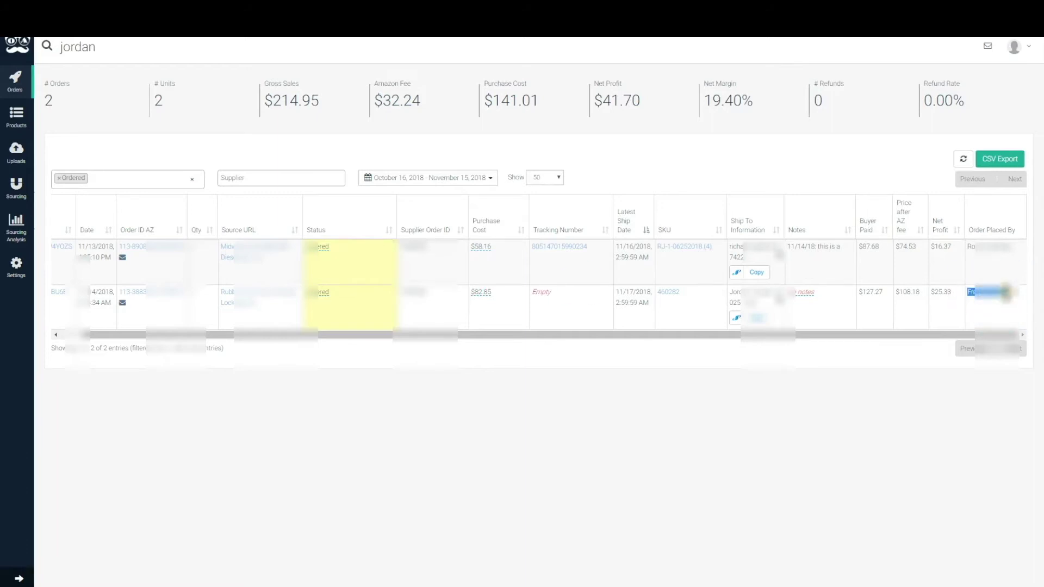
pyautogui.click(724, 303)
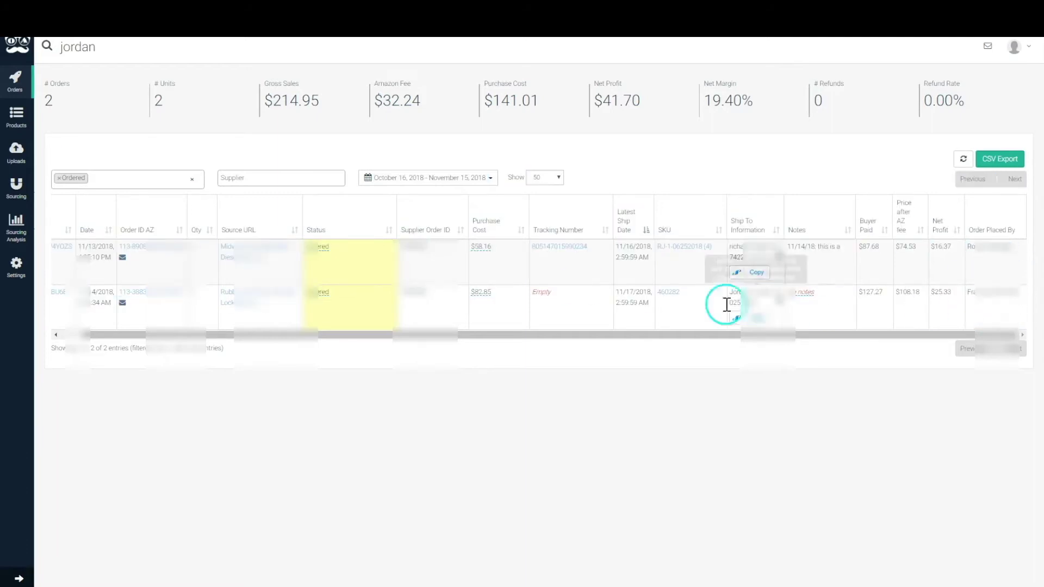
pyautogui.click(573, 221)
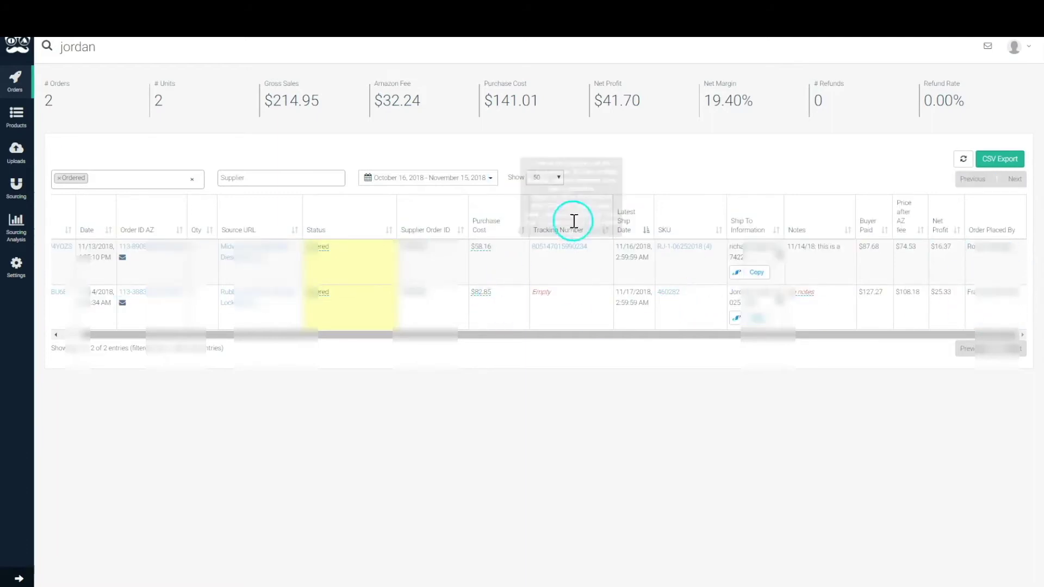
pyautogui.click(59, 179)
pyautogui.click(605, 151)
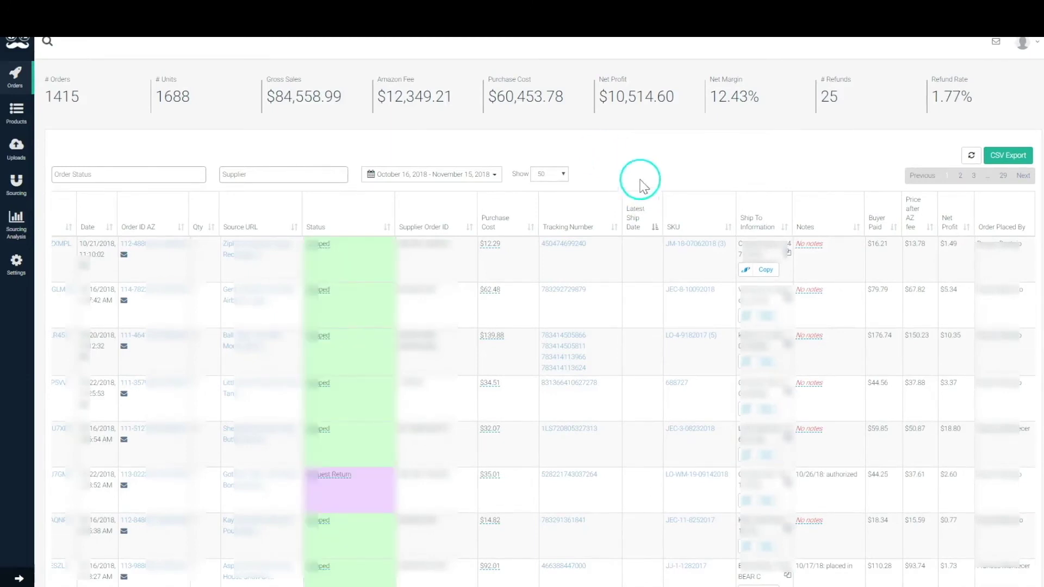
# - Change the first order's status to Cancelled and confirm the cancellation
pyautogui.click(323, 247)
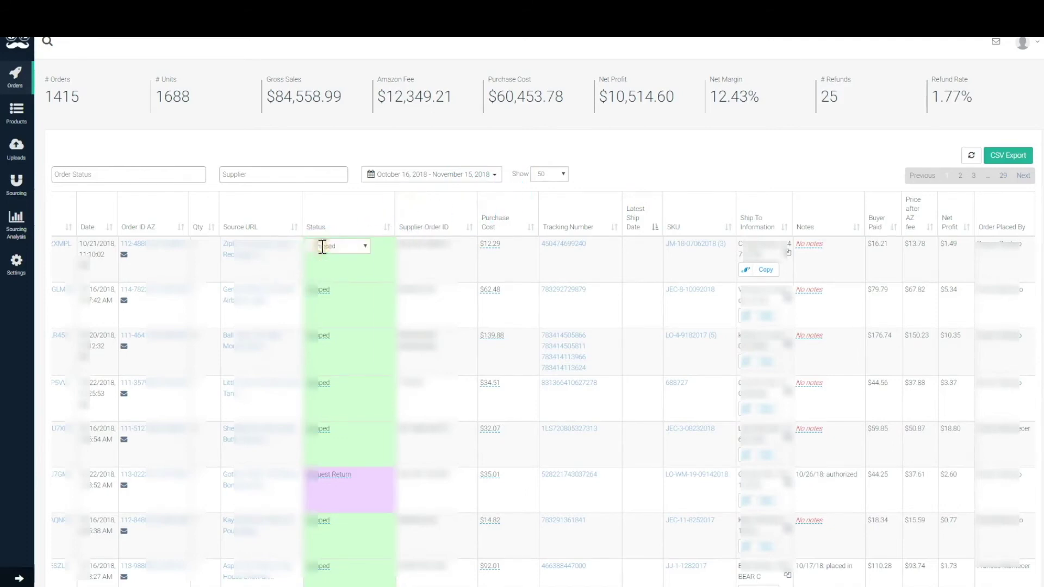
pyautogui.click(363, 248)
pyautogui.click(348, 320)
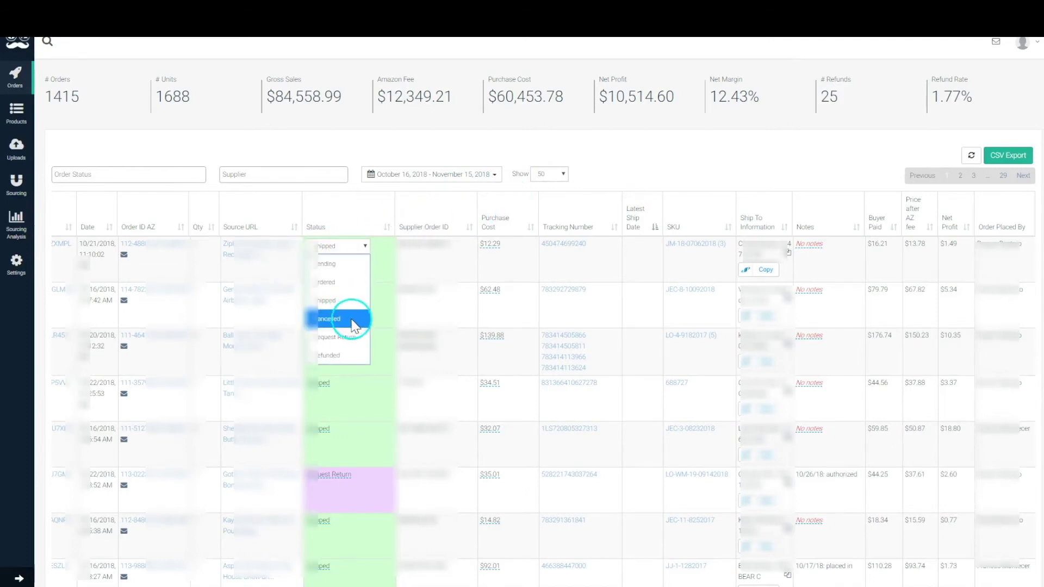
pyautogui.click(149, 257)
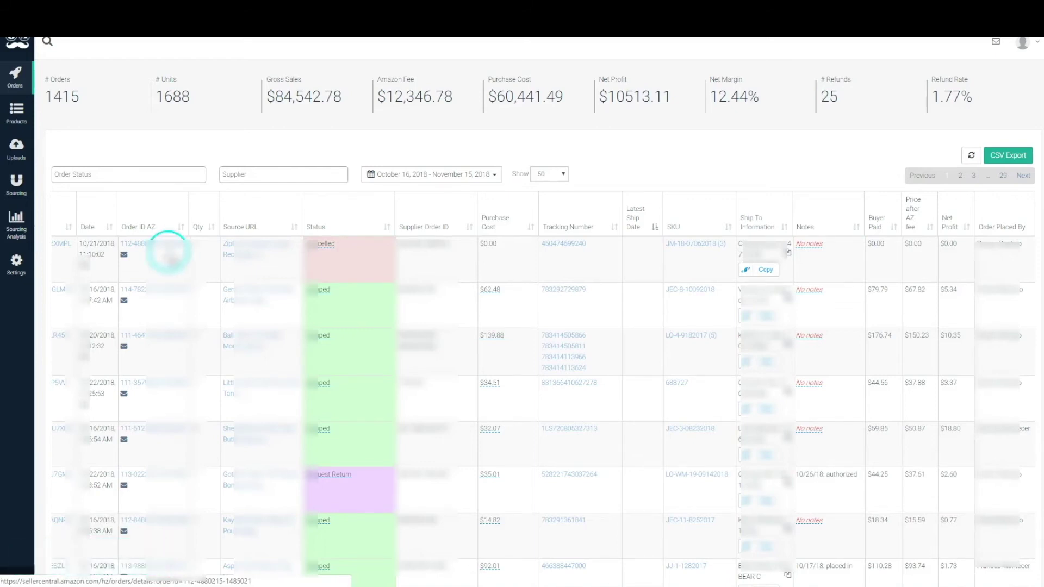
# - Restore the first order to Shipped, reviewing the Cancelled and Request Return options
pyautogui.click(329, 245)
pyautogui.click(338, 298)
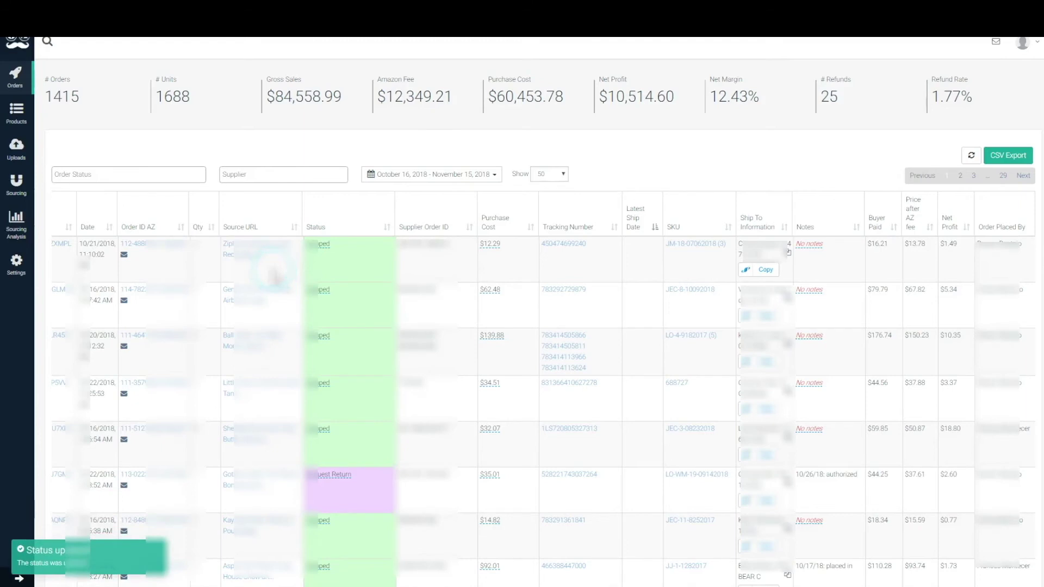
pyautogui.click(329, 243)
pyautogui.click(327, 246)
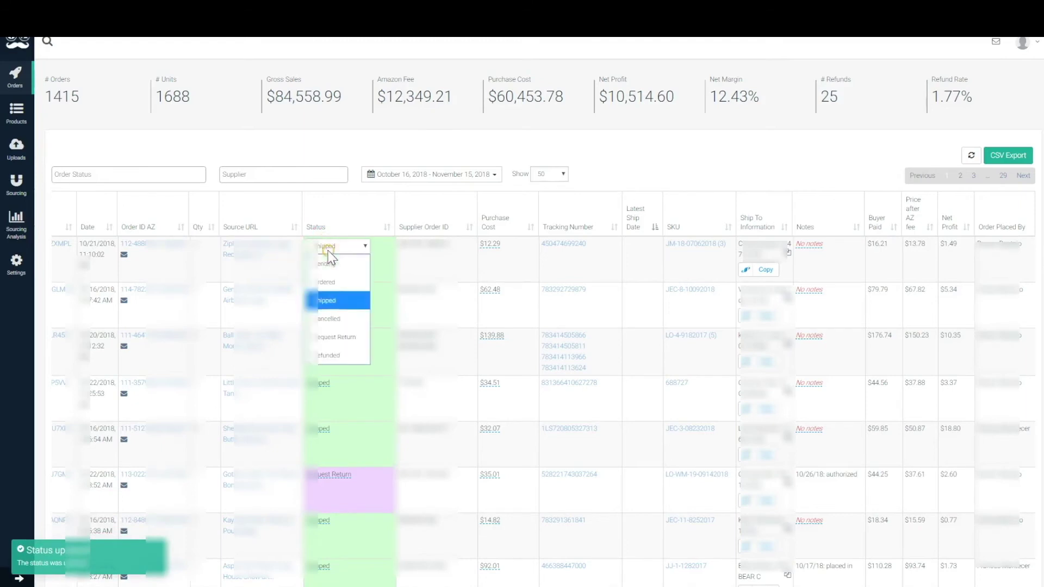
pyautogui.click(350, 320)
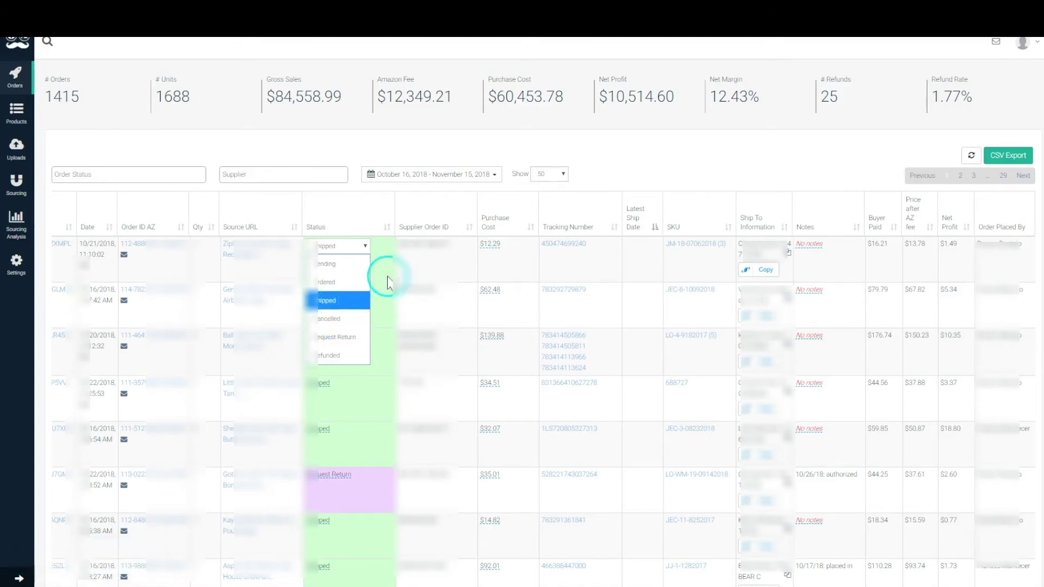
pyautogui.click(348, 340)
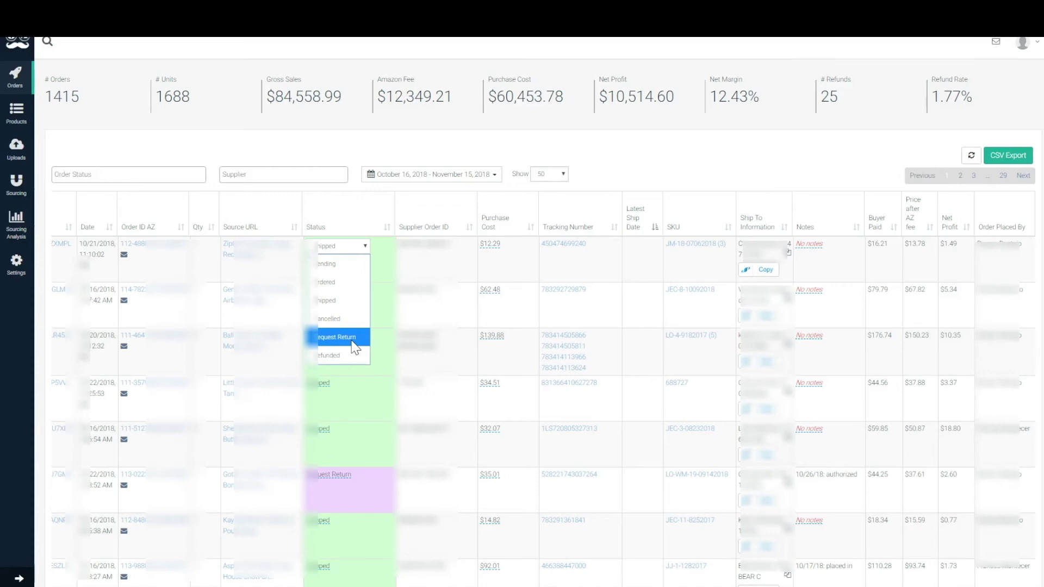
pyautogui.click(445, 262)
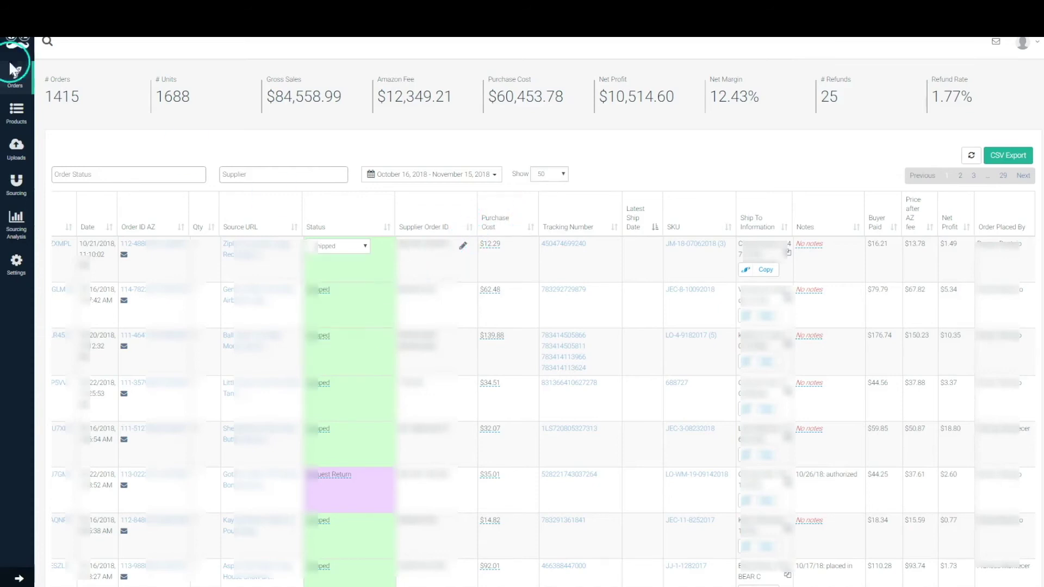
# - Filter the list to Request Return orders and mark the first one Refunded
pyautogui.click(108, 178)
pyautogui.click(148, 255)
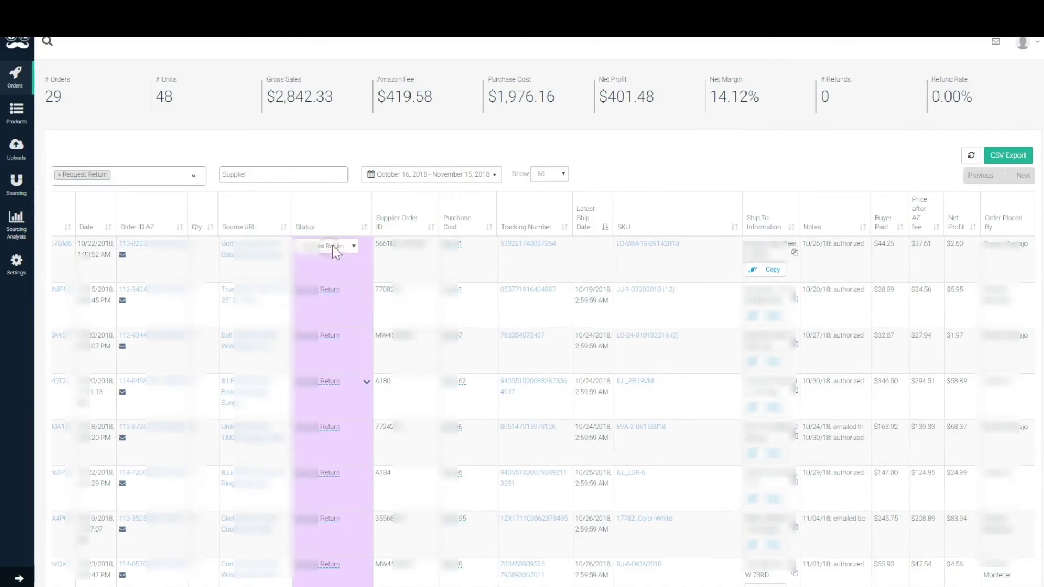
pyautogui.click(331, 246)
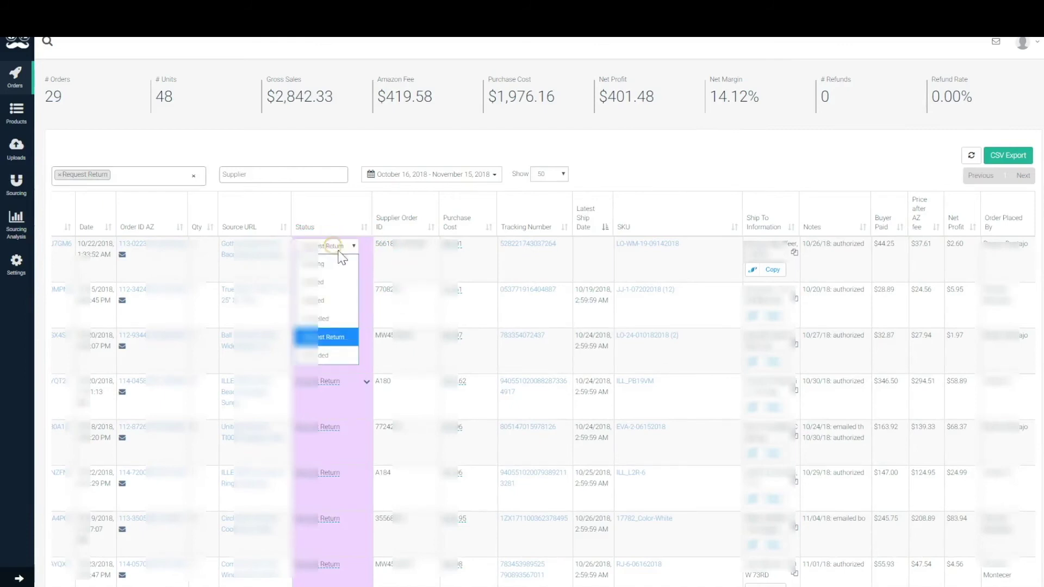
pyautogui.click(343, 355)
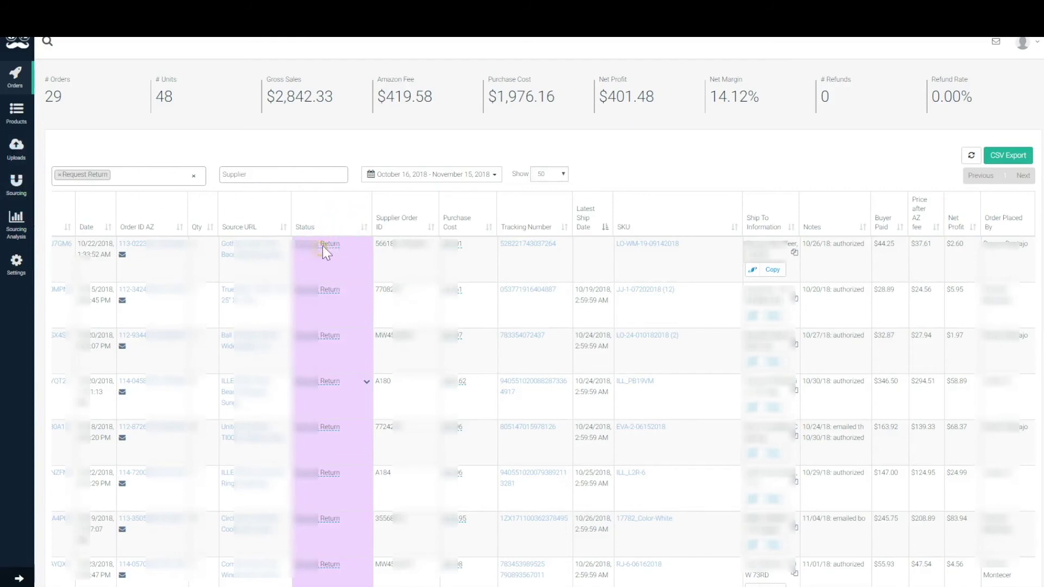
pyautogui.click(323, 248)
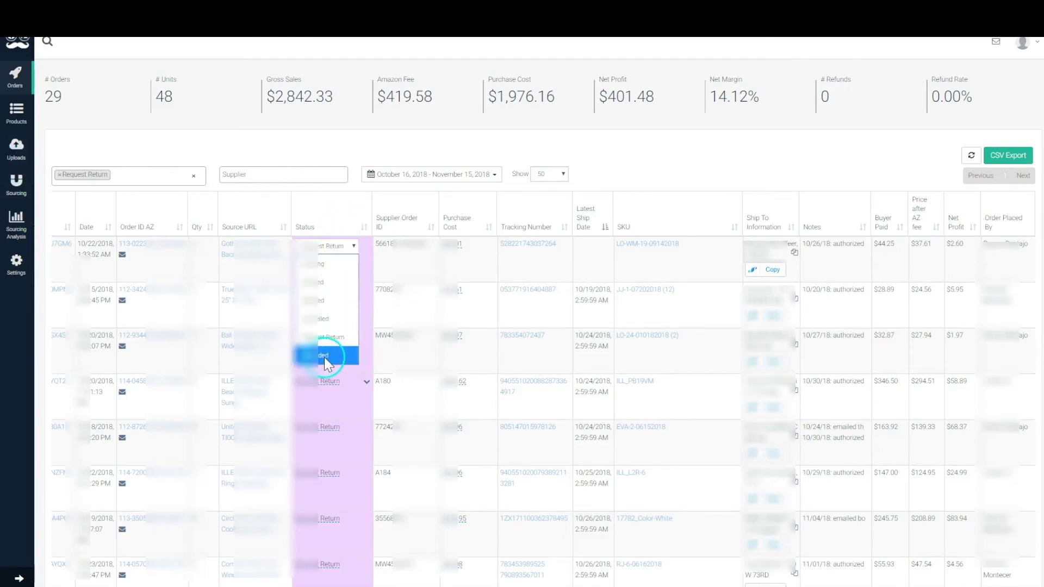
pyautogui.click(324, 356)
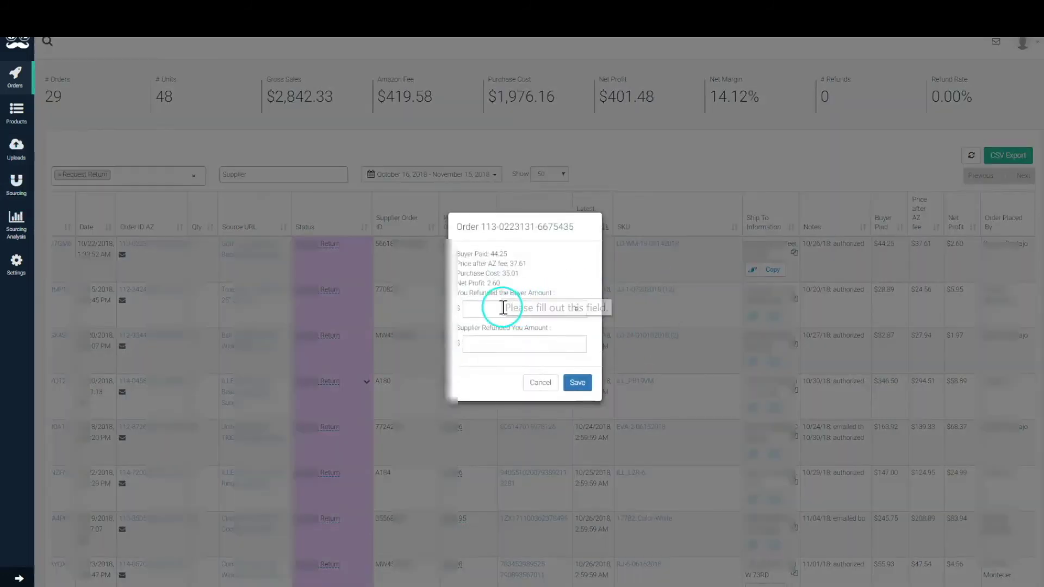
# - Save a 44.25 buyer refund and 35.01 supplier refund, then check the new net profit
pyautogui.click(482, 309)
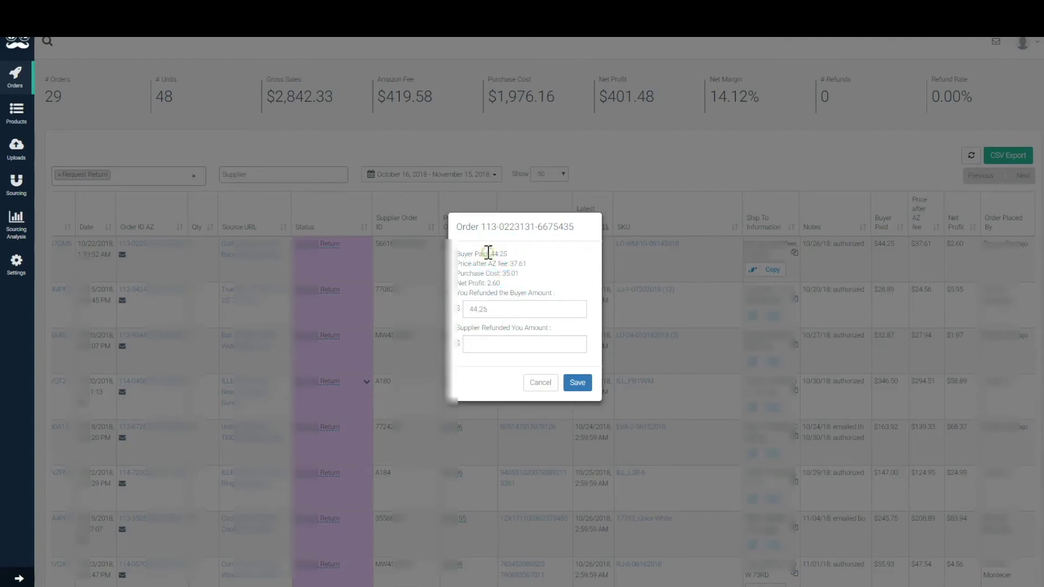
pyautogui.moveTo(487, 254); pyautogui.dragTo(513, 255)
pyautogui.click(495, 308)
pyautogui.click(501, 351)
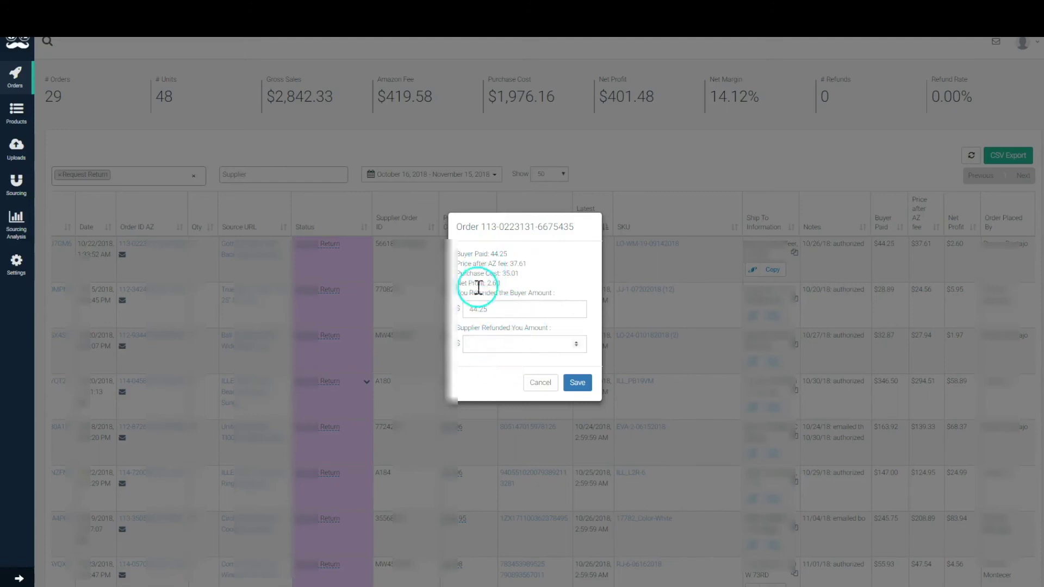
pyautogui.moveTo(463, 327); pyautogui.dragTo(546, 328)
pyautogui.click(489, 357)
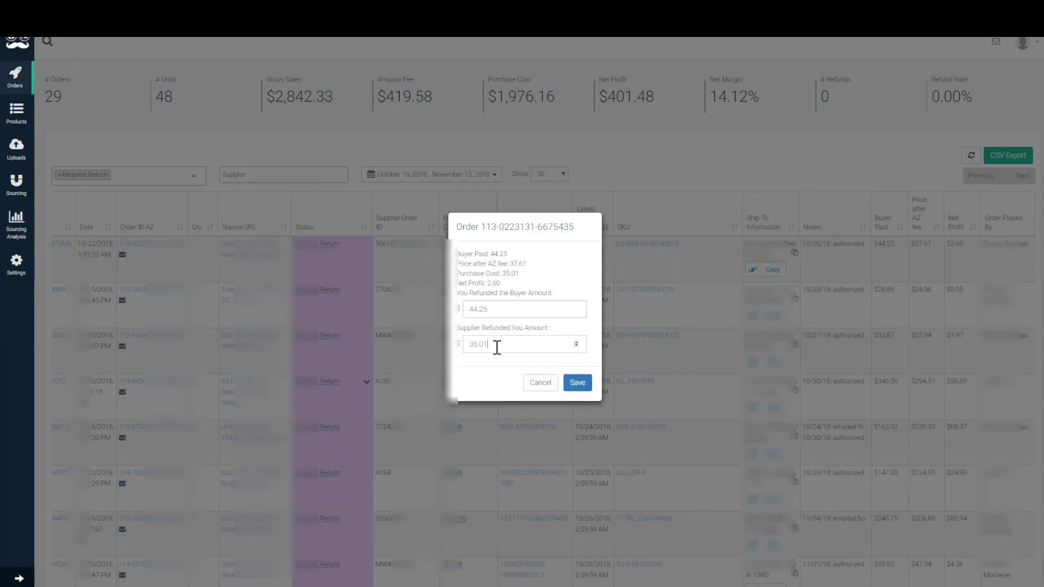
pyautogui.click(577, 382)
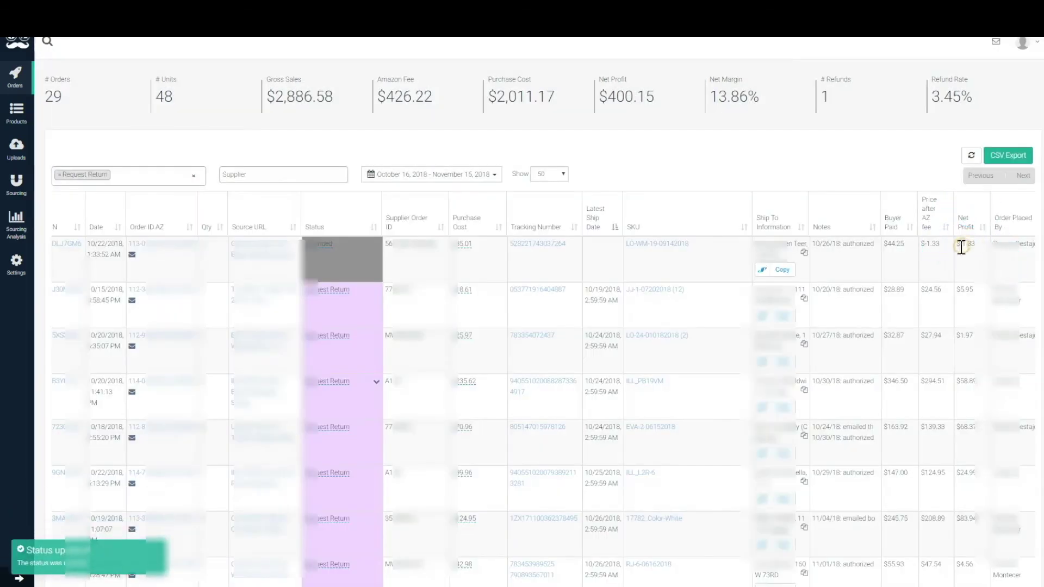
pyautogui.moveTo(961, 245)
pyautogui.mouseDown()
pyautogui.moveTo(976, 249)
pyautogui.moveTo(969, 242)
pyautogui.mouseUp()
pyautogui.click(978, 259)
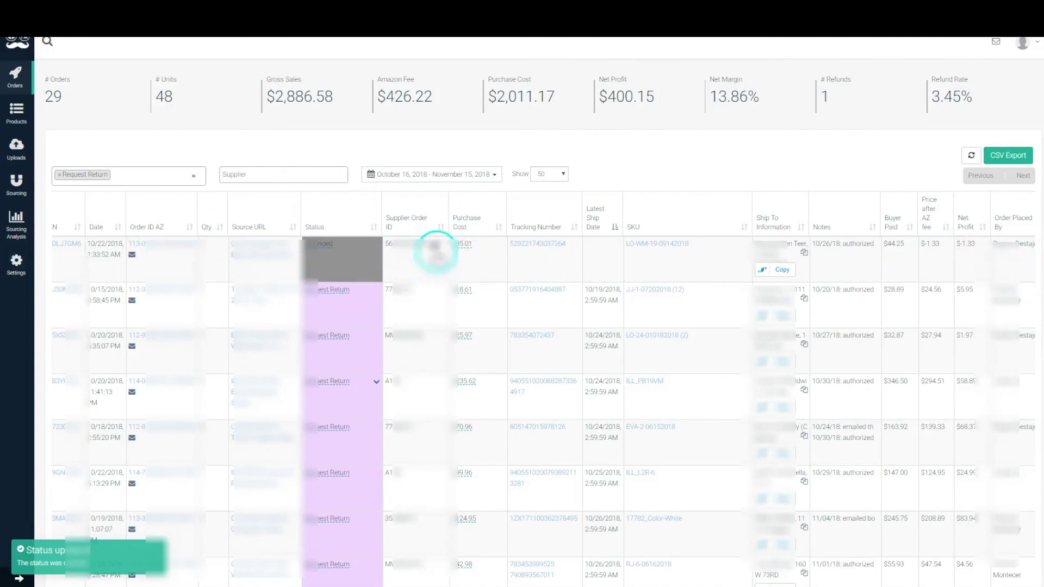